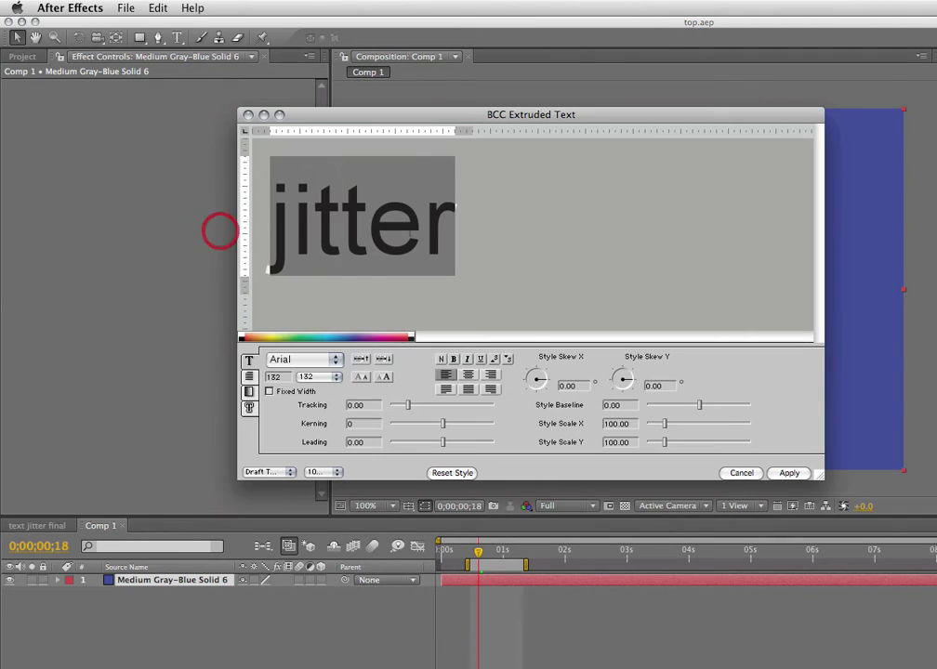
Apply the extruded text "jitter" and load the extrusion style color-front heavy rounded.
{"action": "left_click", "coordinate": [476, 236]}
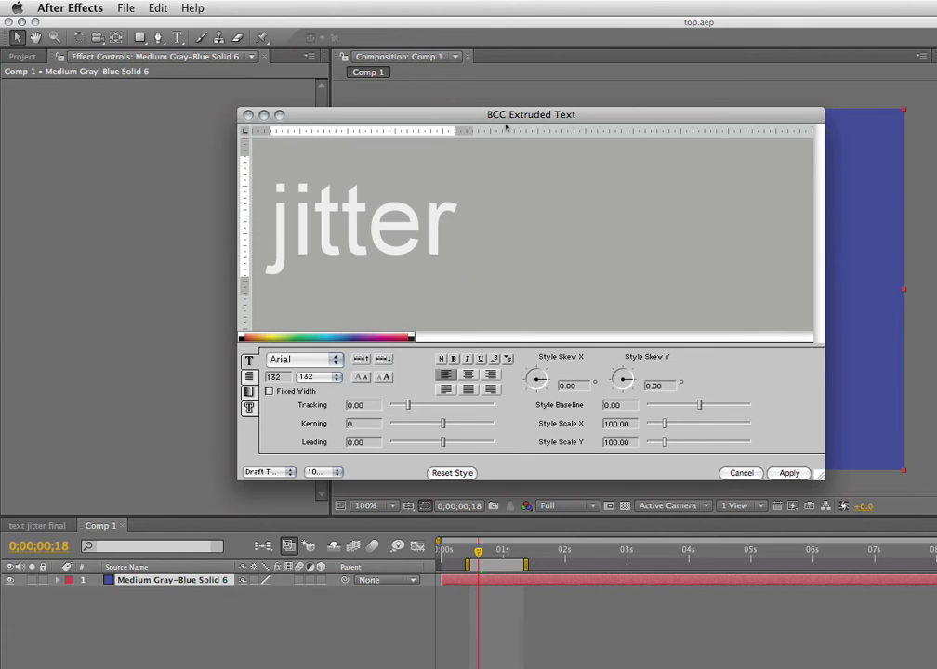
{"action": "left_click", "coordinate": [788, 474]}
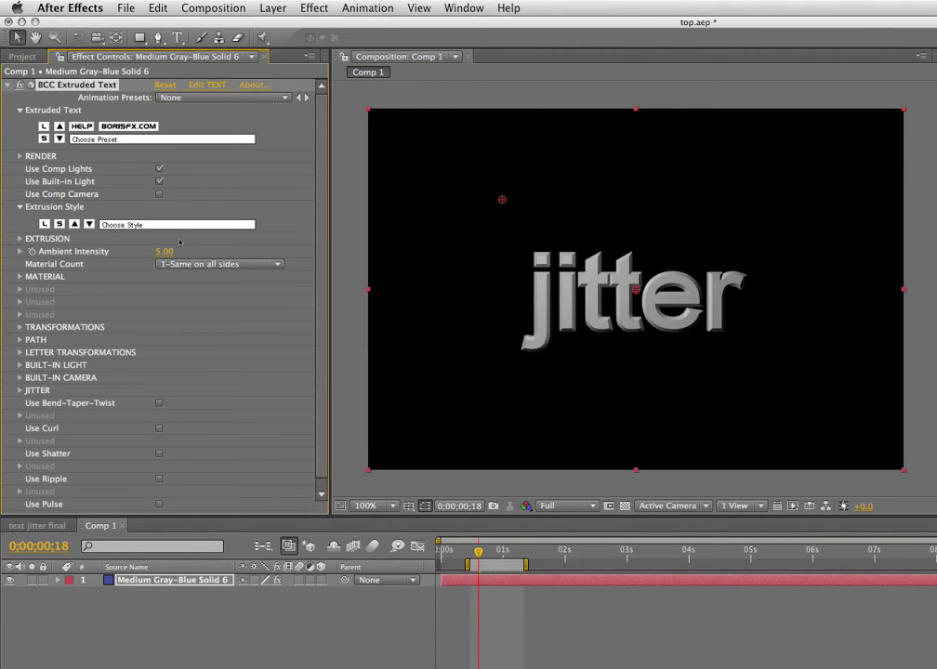
{"action": "left_click", "coordinate": [142, 225]}
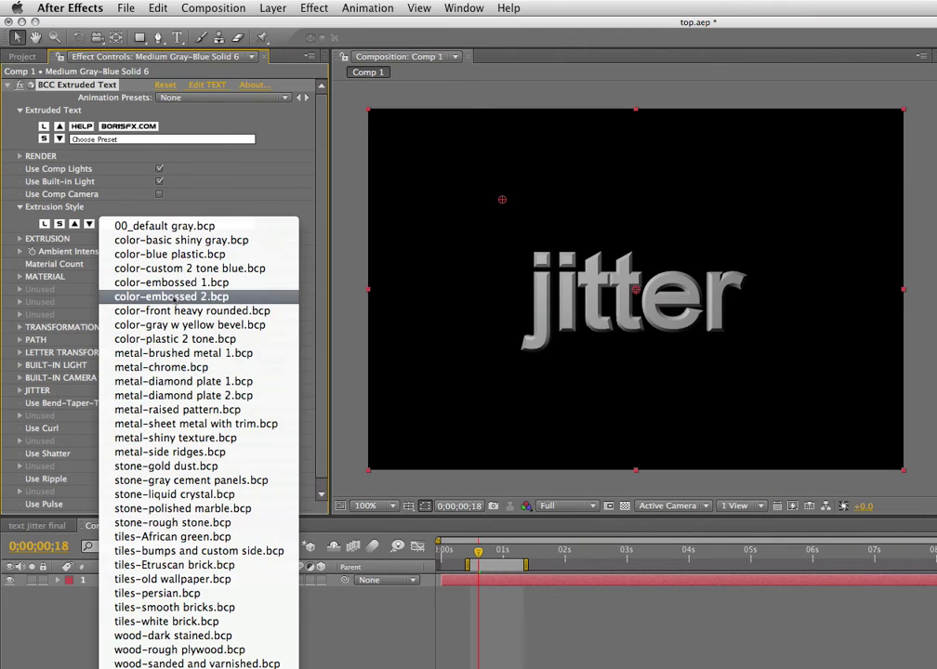
{"action": "left_click", "coordinate": [174, 312]}
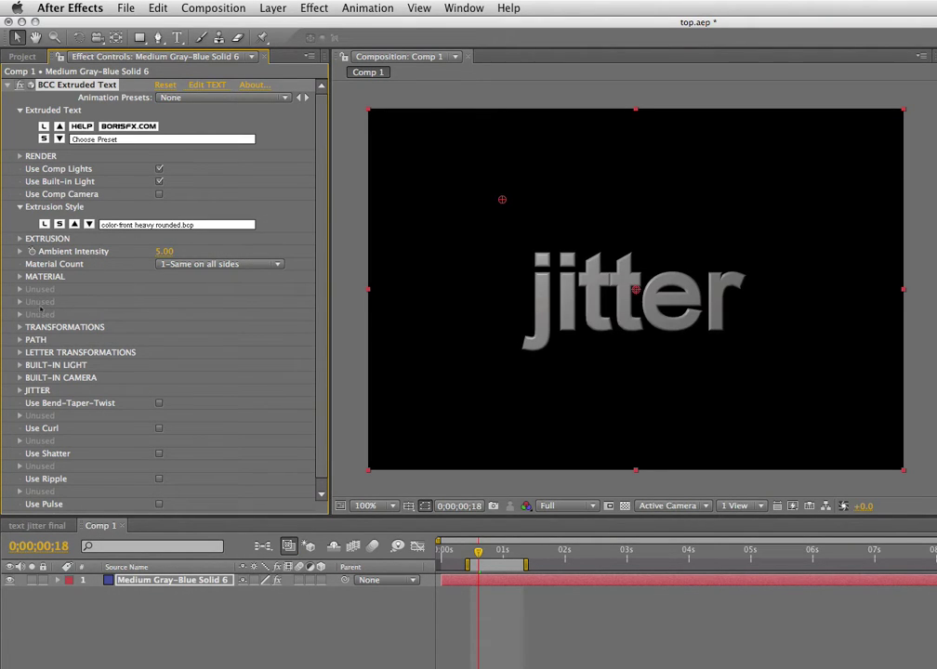
Move the light point onto the middle of the word, over the two t's.
{"action": "left_click", "coordinate": [21, 327]}
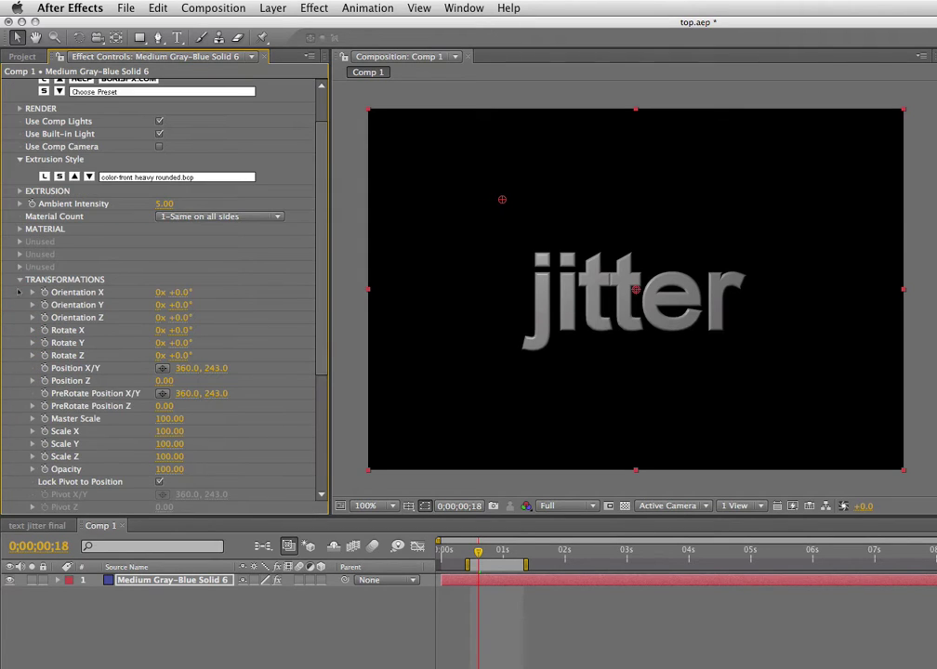
{"action": "left_click", "coordinate": [20, 280]}
{"action": "left_click_drag", "start_coordinate": [502, 199], "coordinate": [615, 283]}
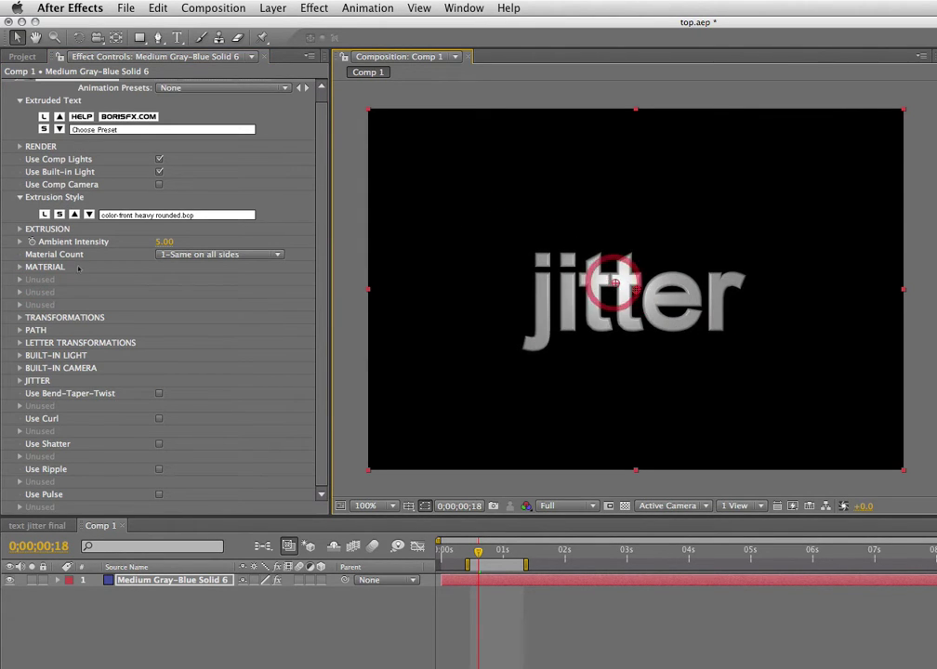
Set the text's Orientation Y to 17° and move the light point beside the letter r.
{"action": "left_click", "coordinate": [27, 318]}
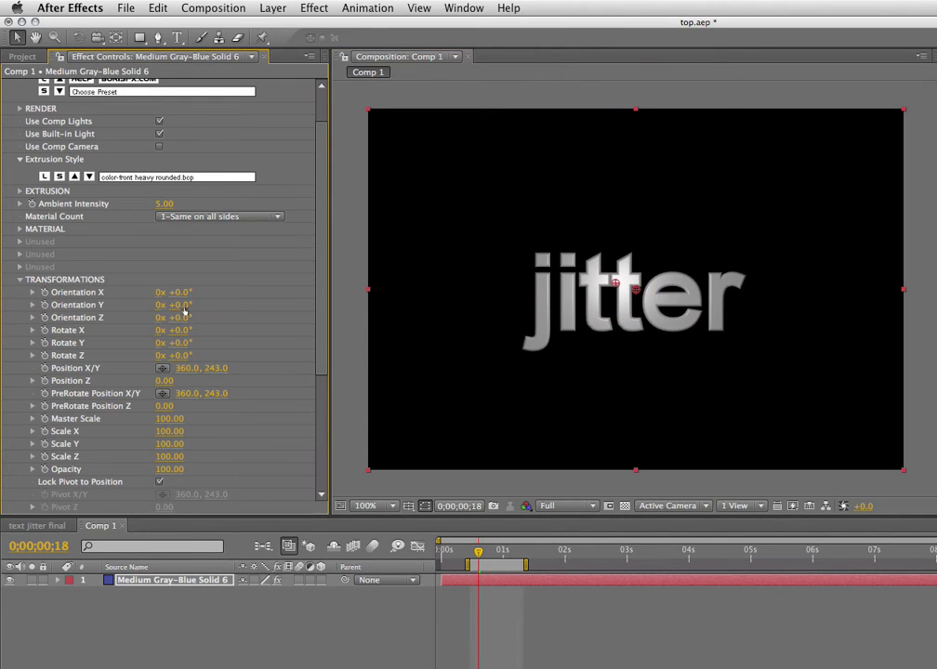
{"action": "left_click_drag", "start_coordinate": [178, 304], "coordinate": [196, 305]}
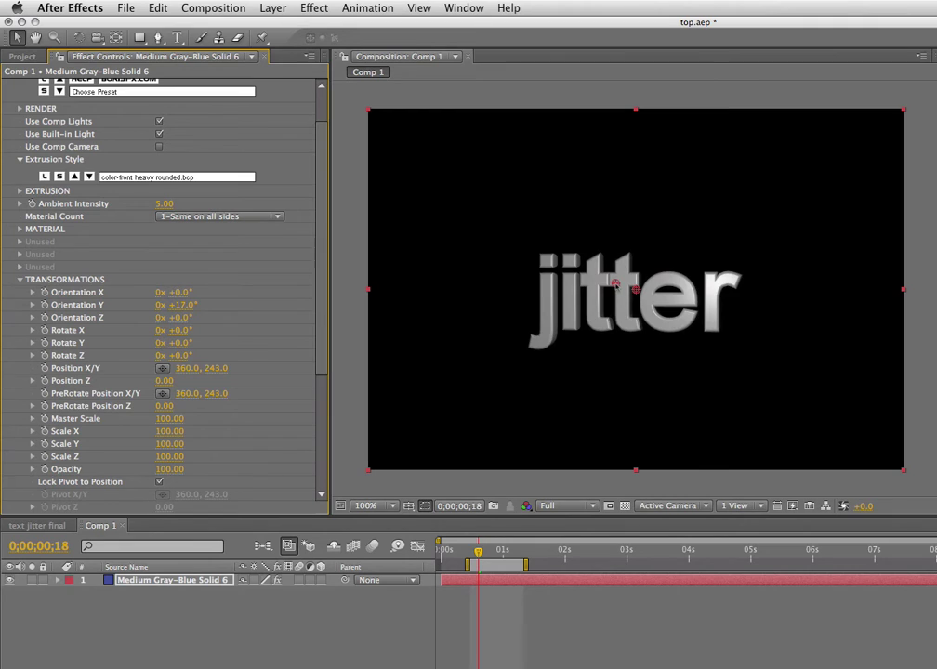
{"action": "mouse_move", "coordinate": [616, 286]}
{"action": "left_mouse_down"}
{"action": "mouse_move", "coordinate": [618, 309]}
{"action": "mouse_move", "coordinate": [772, 302]}
{"action": "mouse_move", "coordinate": [701, 305]}
{"action": "mouse_move", "coordinate": [749, 308]}
{"action": "left_mouse_up"}
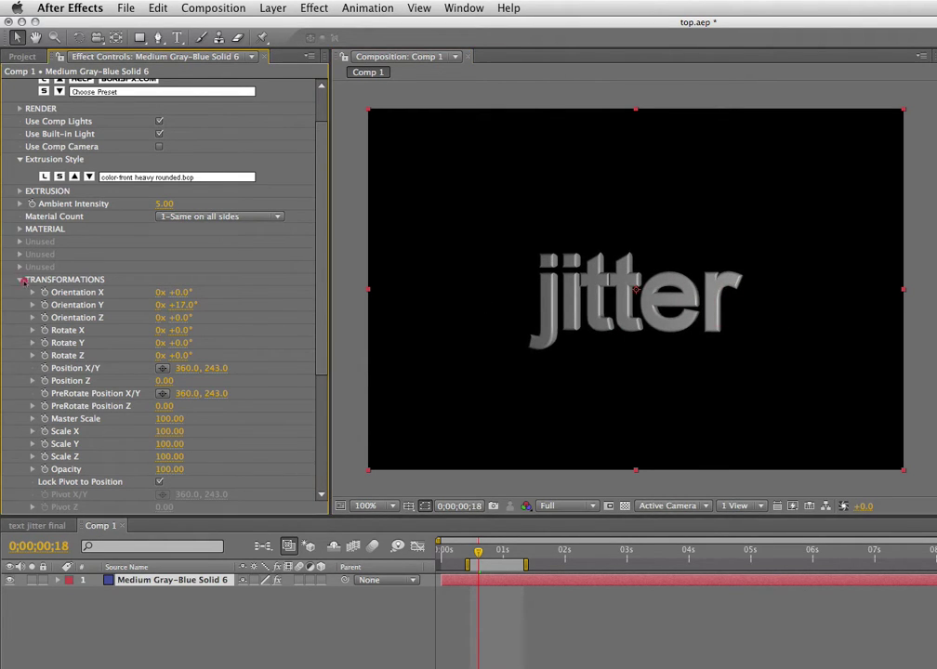
{"action": "left_click", "coordinate": [21, 280]}
Set the Tracking of the letters to 10 in the letter transformations.
{"action": "left_click", "coordinate": [21, 342]}
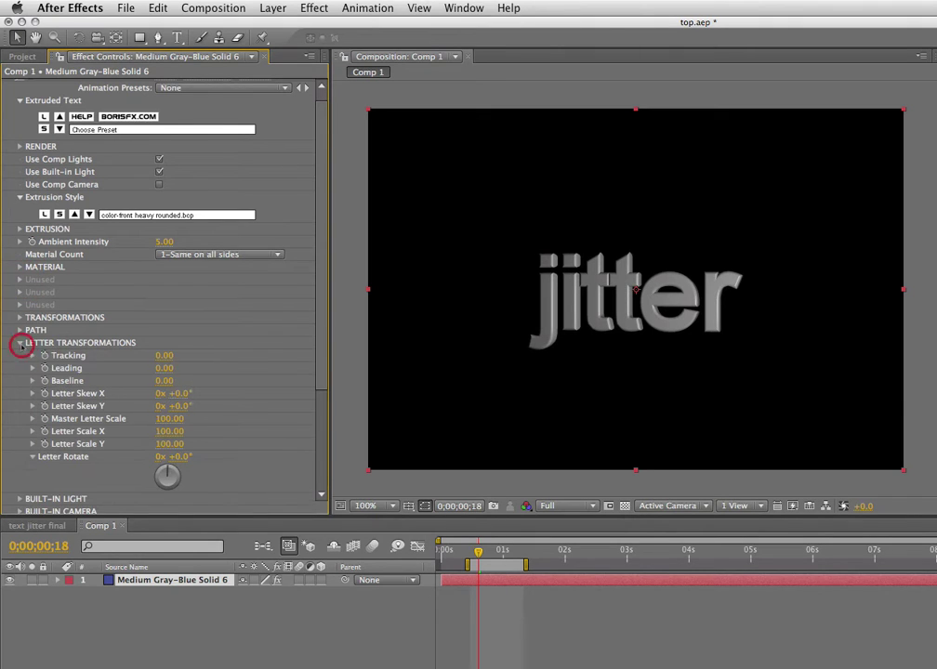
{"action": "scroll", "coordinate": [321, 377], "scroll_direction": "down", "scroll_amount": 2}
{"action": "left_click_drag", "start_coordinate": [321, 376], "coordinate": [318, 403]}
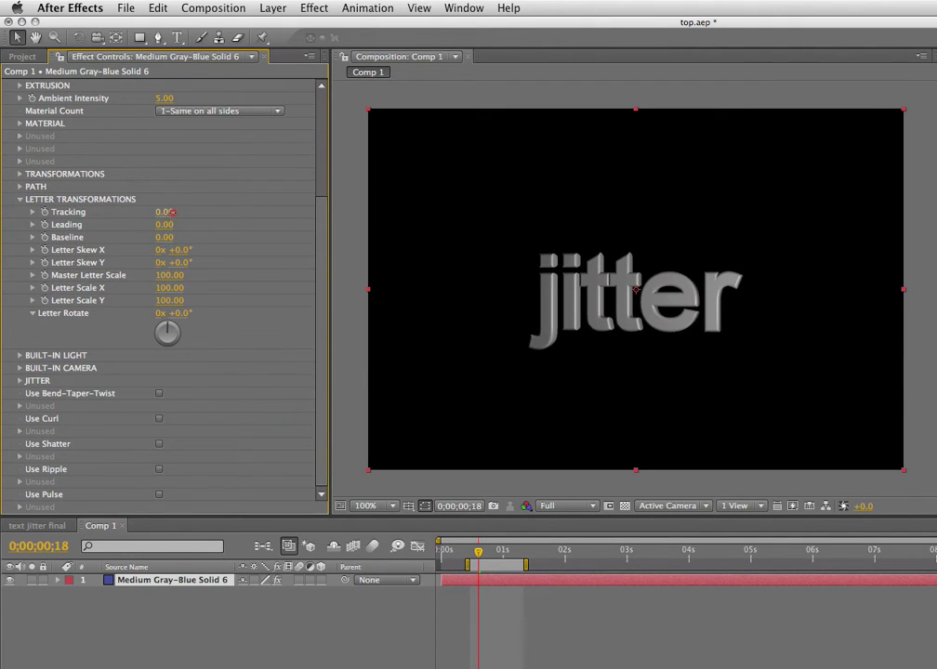
{"action": "left_click_drag", "start_coordinate": [170, 212], "coordinate": [176, 213]}
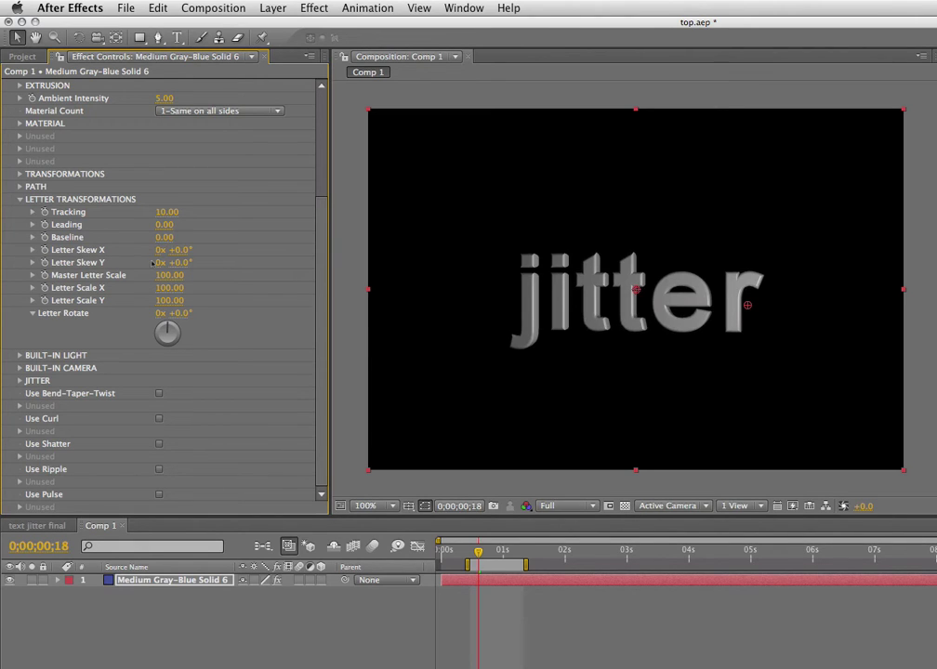
Try skewing the letters with Letter Skew Y and undo the change.
{"action": "left_click_drag", "start_coordinate": [183, 264], "coordinate": [197, 291]}
{"action": "key", "text": "super+z"}
{"action": "key", "text": "super+z"}
{"action": "left_click", "coordinate": [21, 200]}
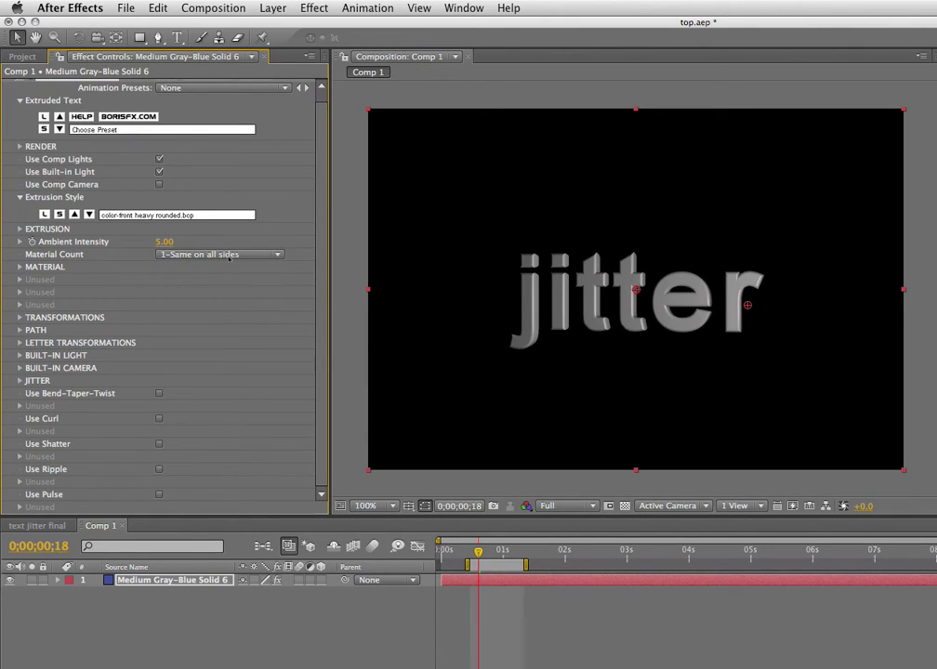
Set the text's Jitter Position Y to 29 and preview the animation.
{"action": "left_click", "coordinate": [21, 331]}
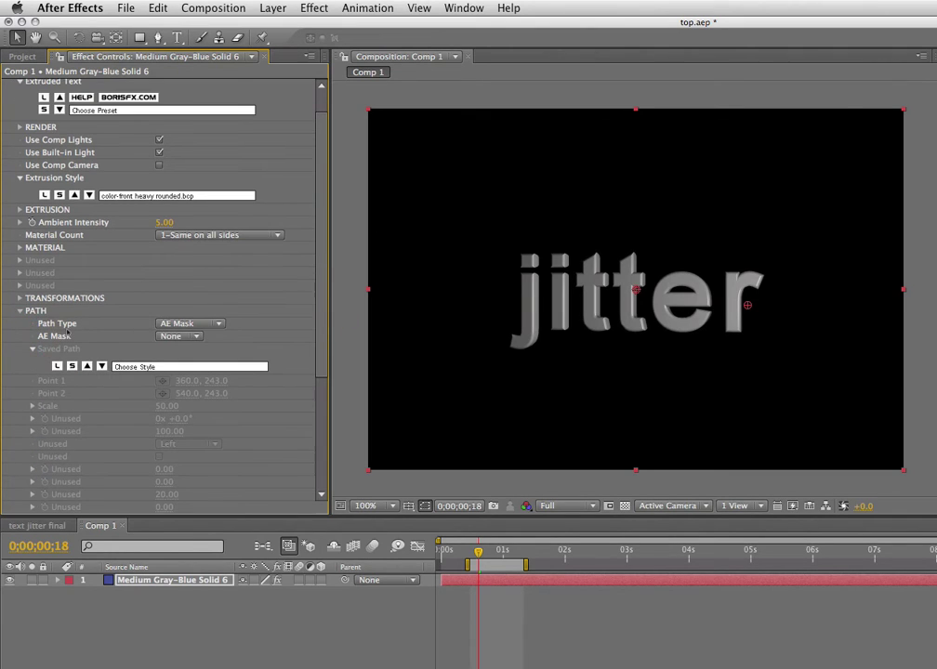
{"action": "left_click", "coordinate": [20, 313]}
{"action": "left_click", "coordinate": [20, 382]}
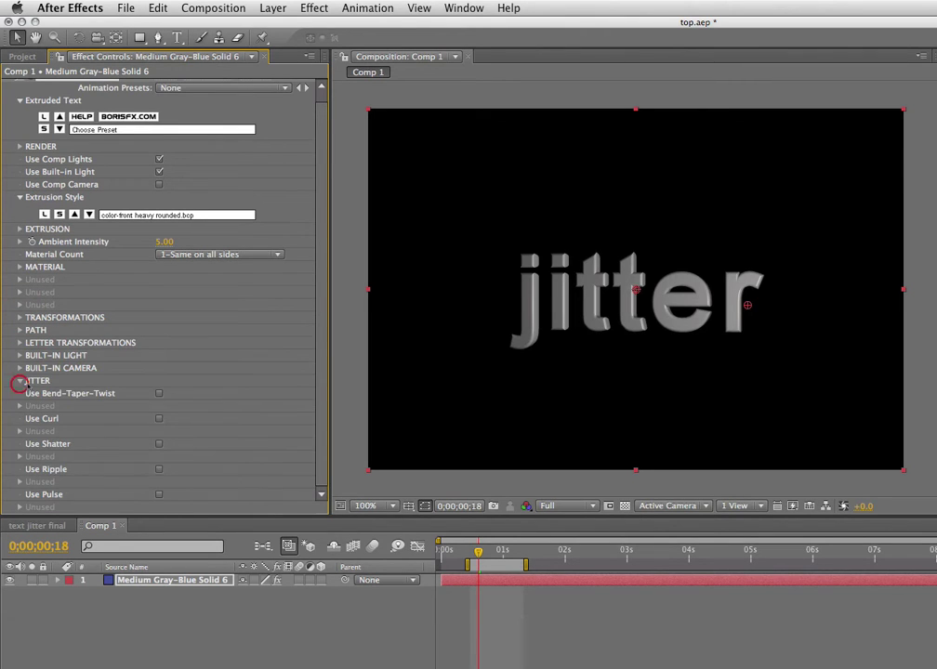
{"action": "scroll", "coordinate": [307, 391], "scroll_direction": "down", "scroll_amount": 5}
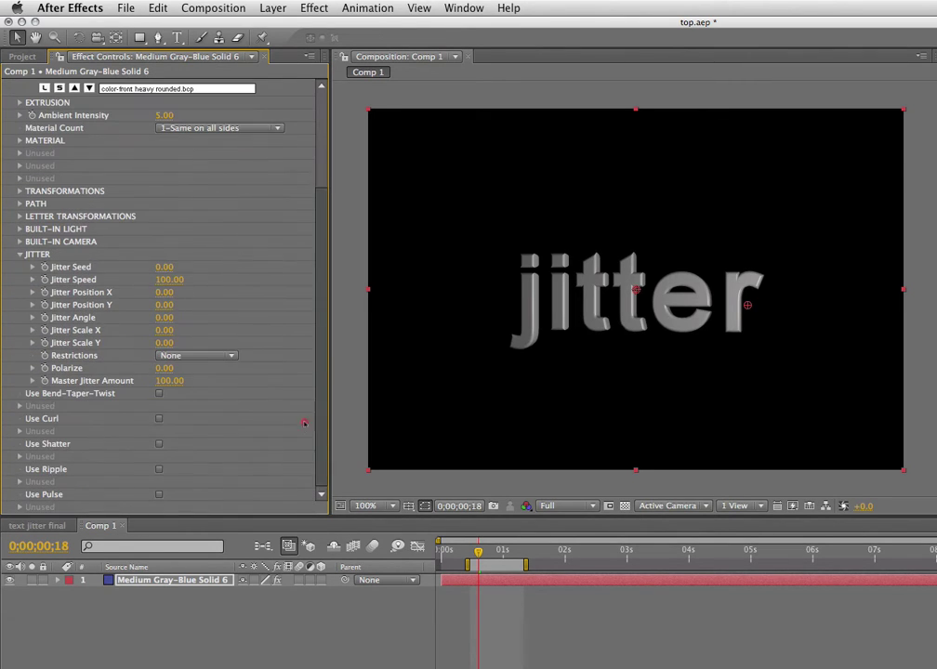
{"action": "left_click", "coordinate": [303, 431]}
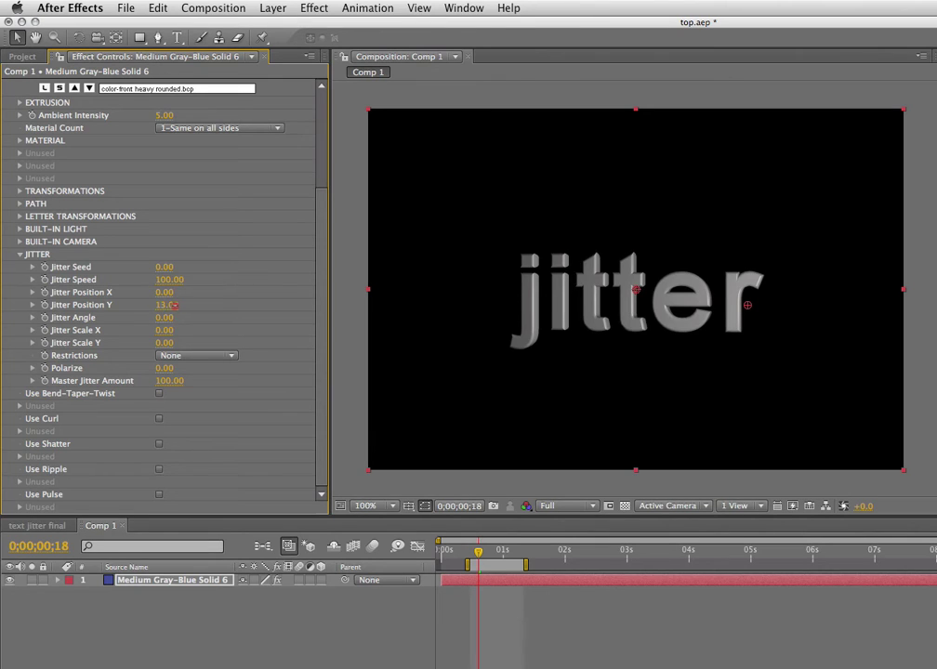
{"action": "left_click_drag", "start_coordinate": [174, 305], "coordinate": [184, 304]}
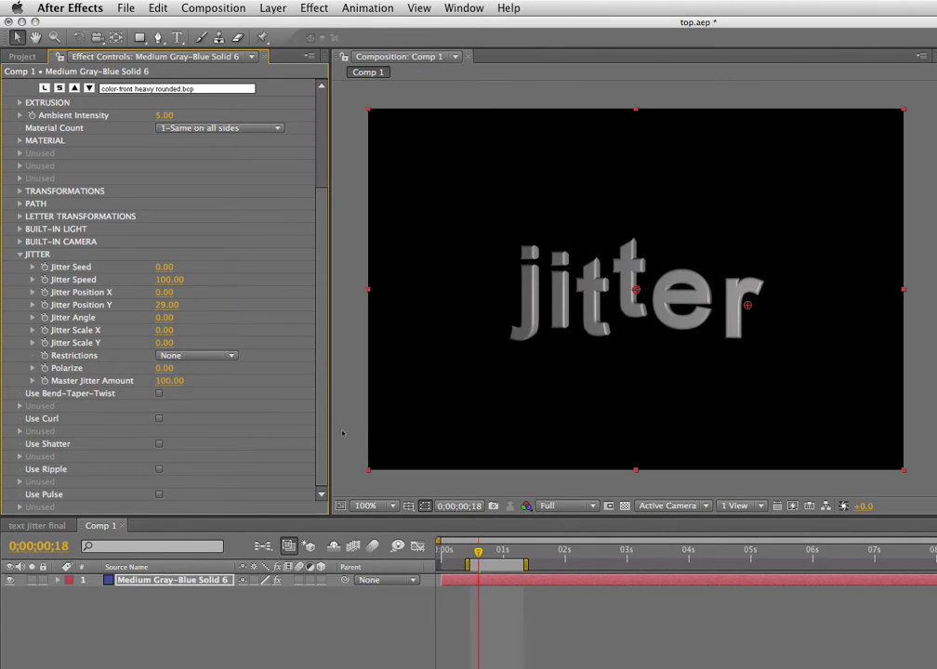
{"action": "key", "text": "space"}
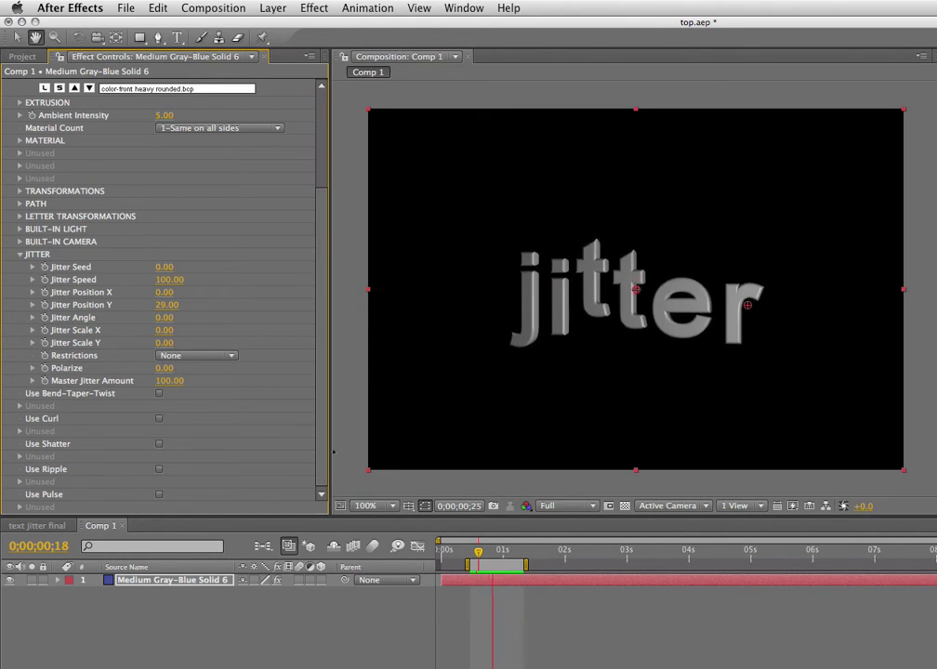
{"action": "key", "text": "space"}
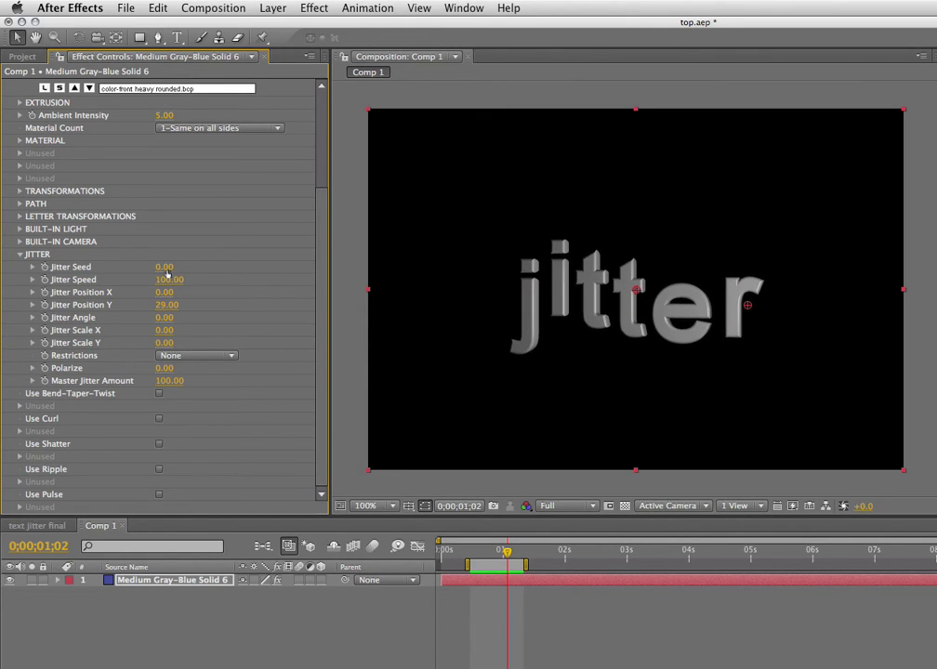
Set the Jitter Seed to 32 and preview the changed random motion.
{"action": "left_click_drag", "start_coordinate": [177, 268], "coordinate": [189, 268]}
{"action": "key", "text": "space"}
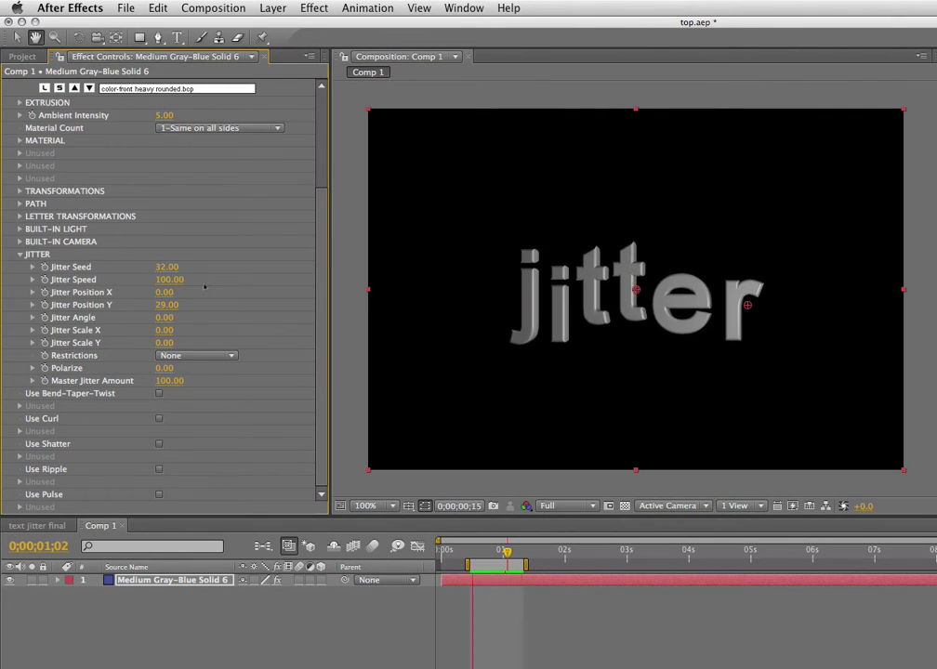
{"action": "key", "text": "space"}
Set the Jitter Speed to 53 and preview the letter movement.
{"action": "left_click_drag", "start_coordinate": [179, 288], "coordinate": [140, 280]}
{"action": "key", "text": "space"}
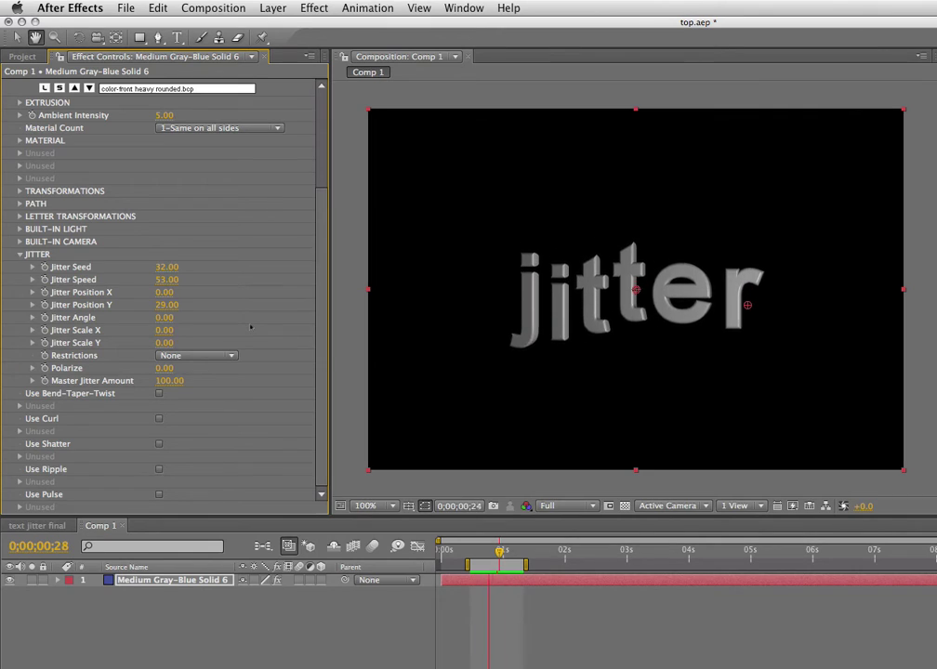
{"action": "key", "text": "space"}
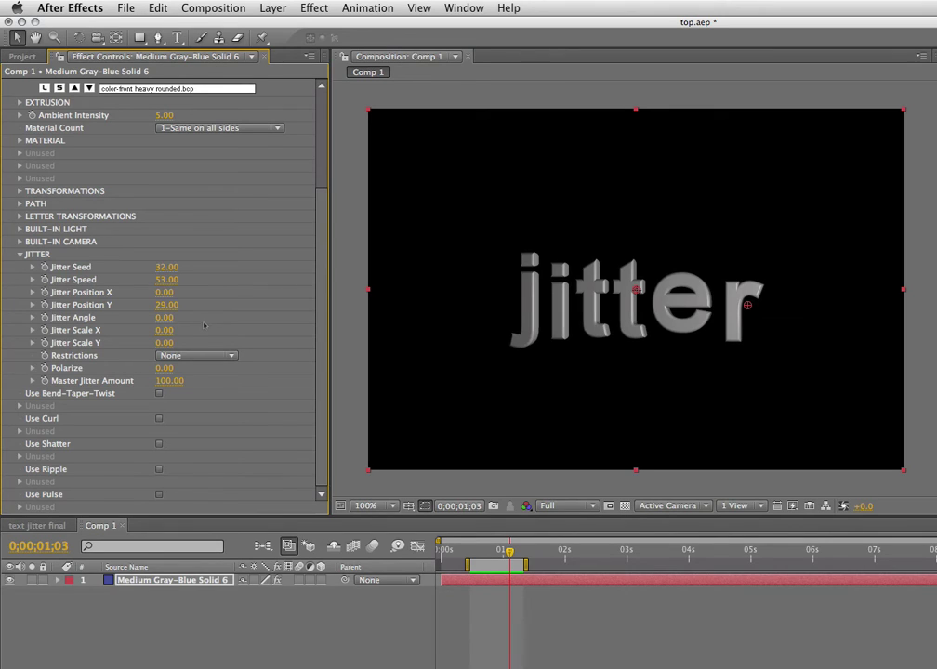
Restrict the jitter to Negative Only and preview the animation.
{"action": "left_click", "coordinate": [182, 358]}
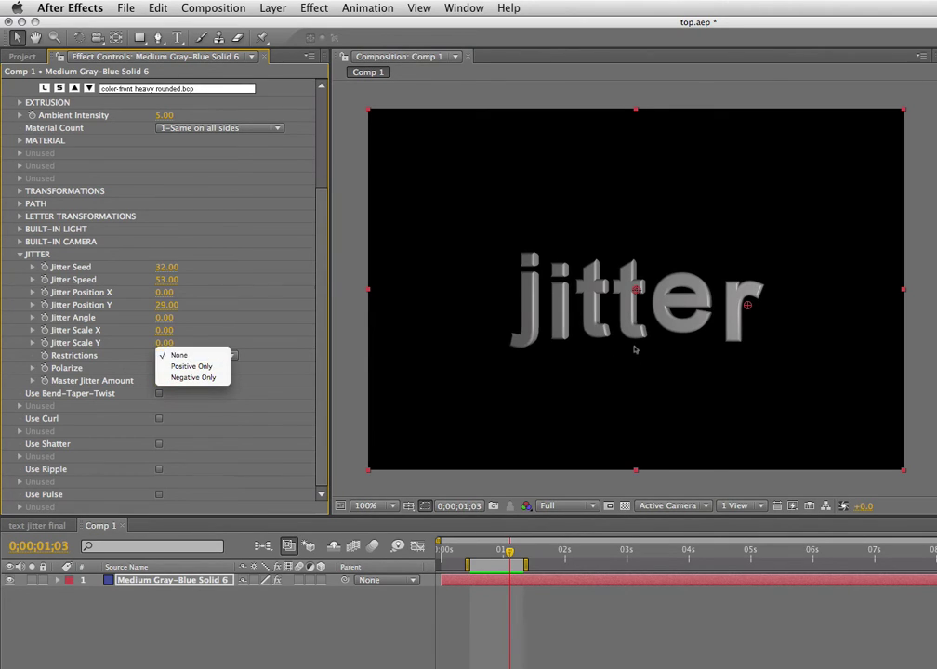
{"action": "left_click", "coordinate": [200, 377]}
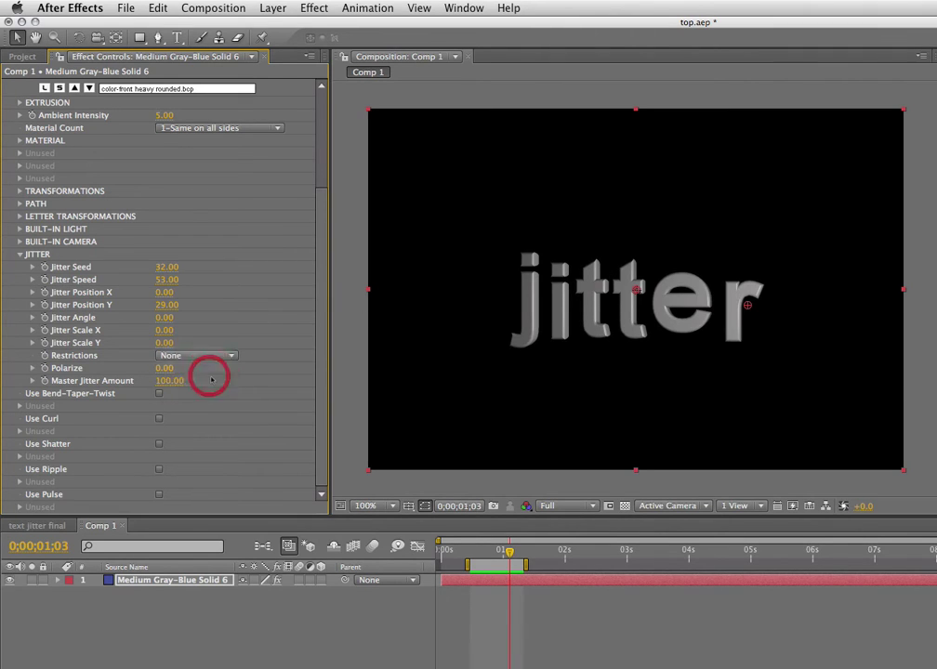
{"action": "key", "text": "KP_0"}
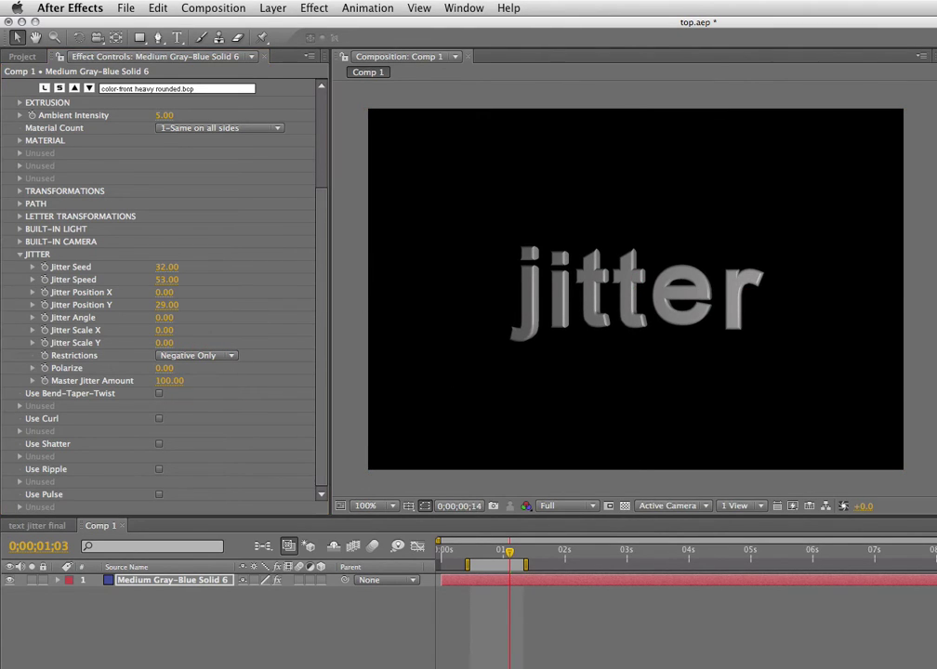
Try Jitter Position Y at 100 with a preview, and undo that change.
{"action": "left_click", "coordinate": [173, 305]}
{"action": "left_click_drag", "start_coordinate": [173, 305], "coordinate": [236, 305]}
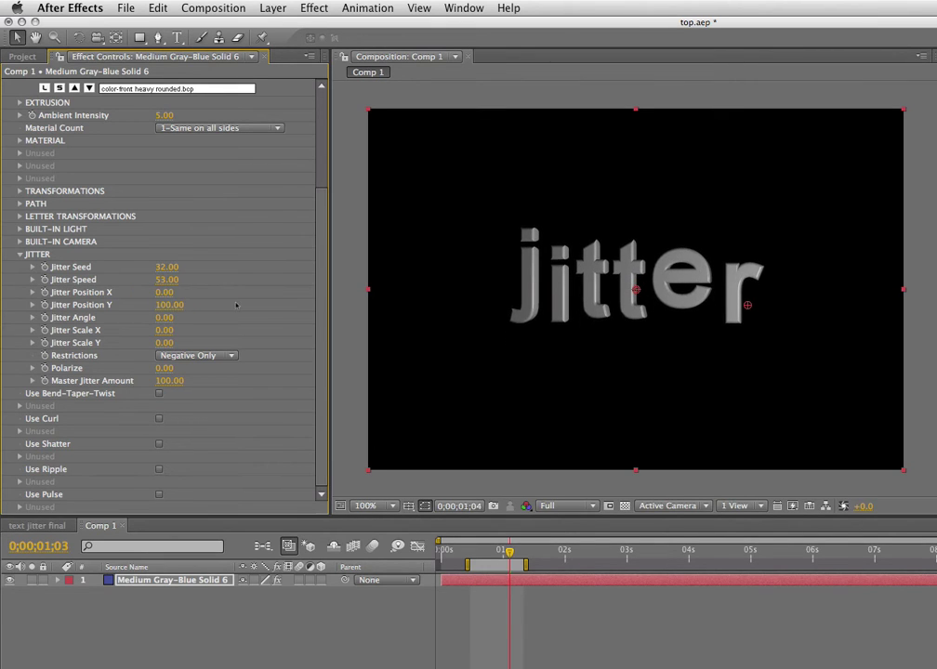
{"action": "key", "text": "KP_0"}
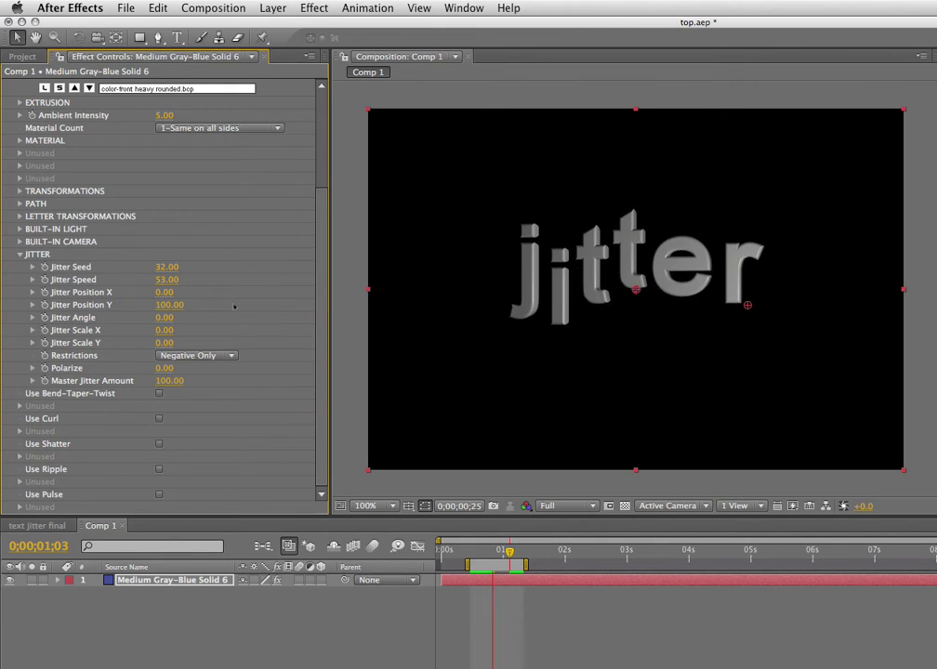
{"action": "key", "text": "super+z"}
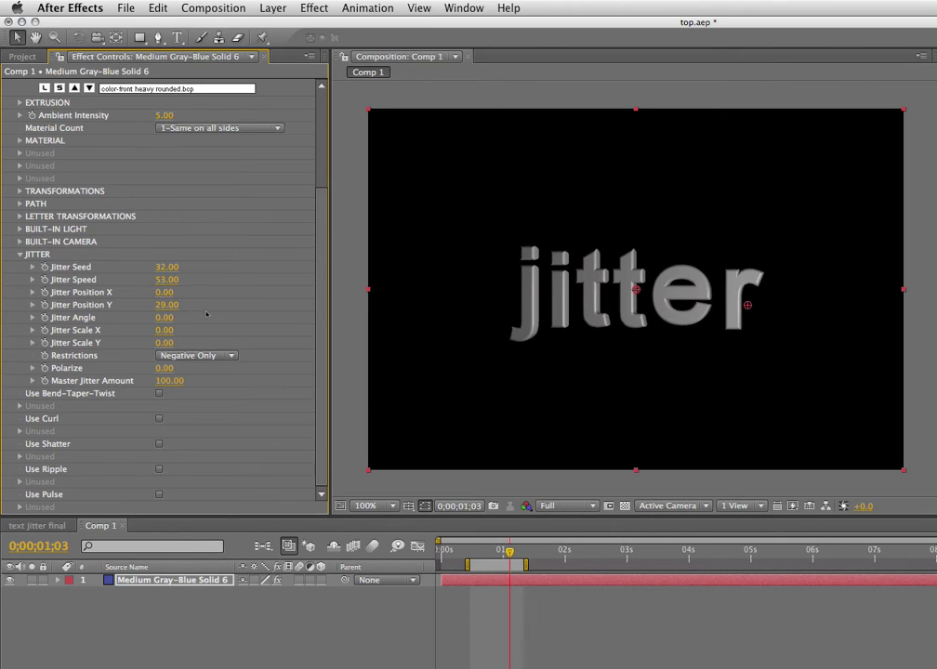
Preview the jitter with the Positive Only restriction, and set Restrictions back to None.
{"action": "left_click", "coordinate": [196, 355]}
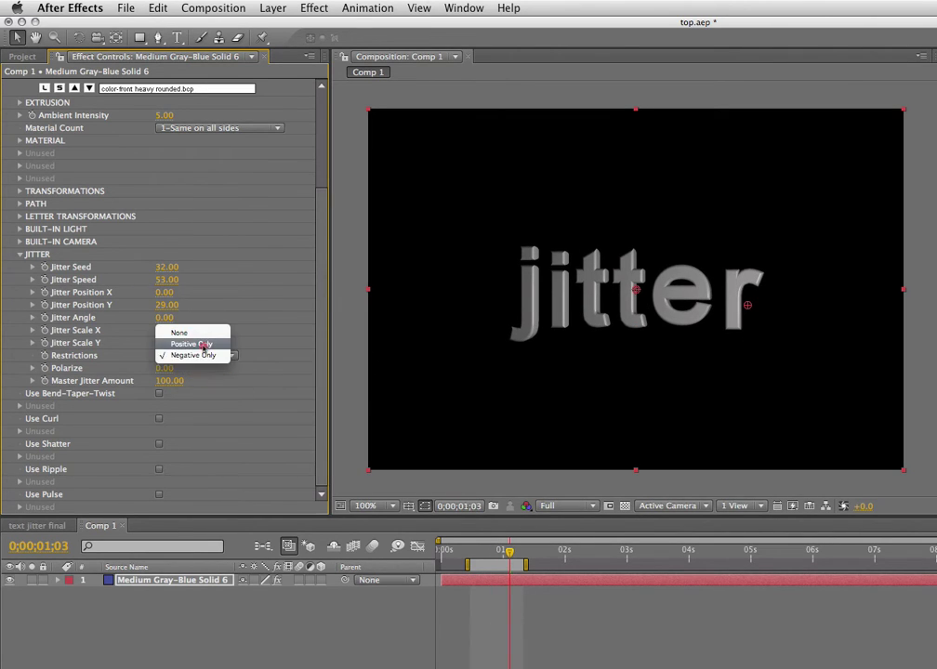
{"action": "left_click", "coordinate": [205, 343]}
{"action": "key", "text": "KP_0"}
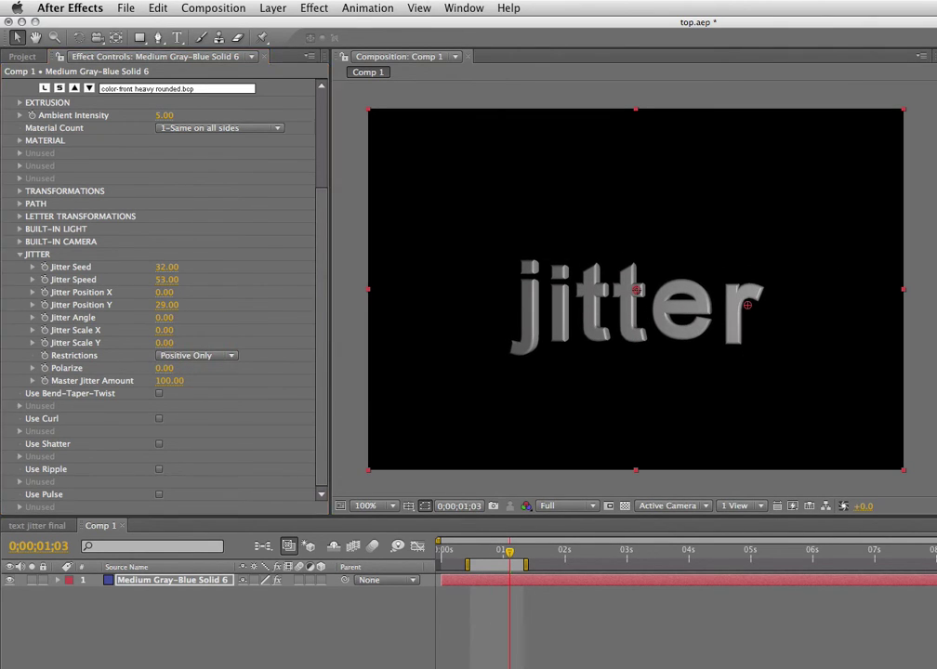
{"action": "left_click", "coordinate": [232, 355]}
{"action": "left_click", "coordinate": [219, 339]}
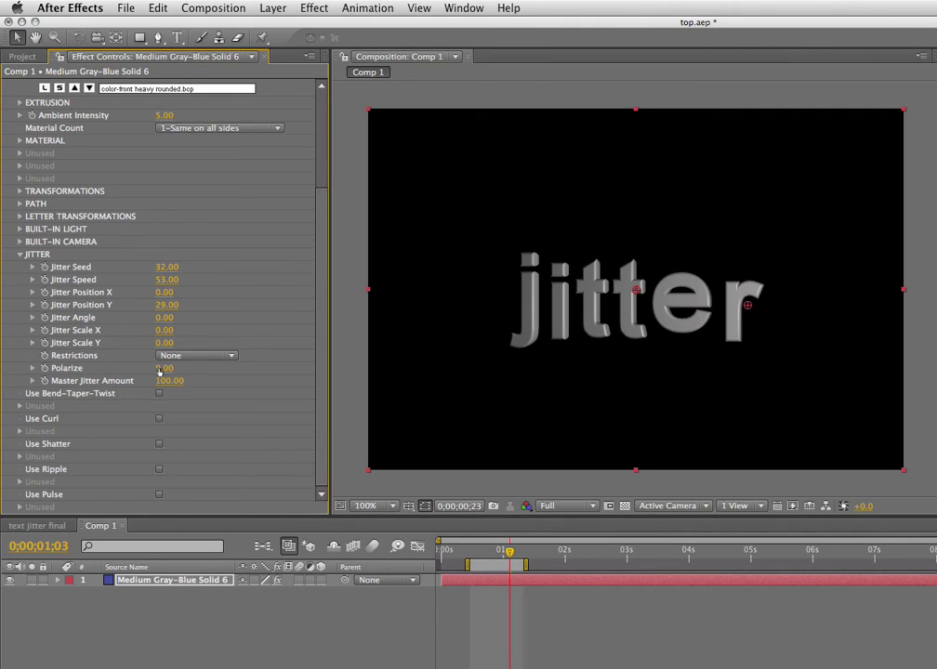
Try positive and negative Polarize values down to -100, reset Polarize to 0, and preview the letter movement.
{"action": "left_click_drag", "start_coordinate": [159, 369], "coordinate": [412, 366]}
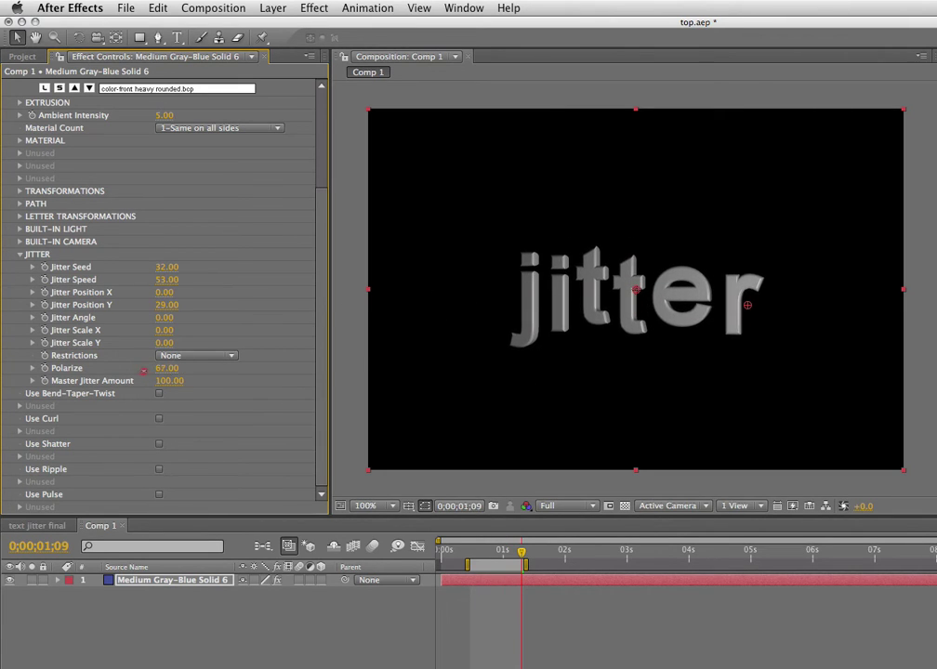
{"action": "left_click_drag", "start_coordinate": [158, 369], "coordinate": [18, 291]}
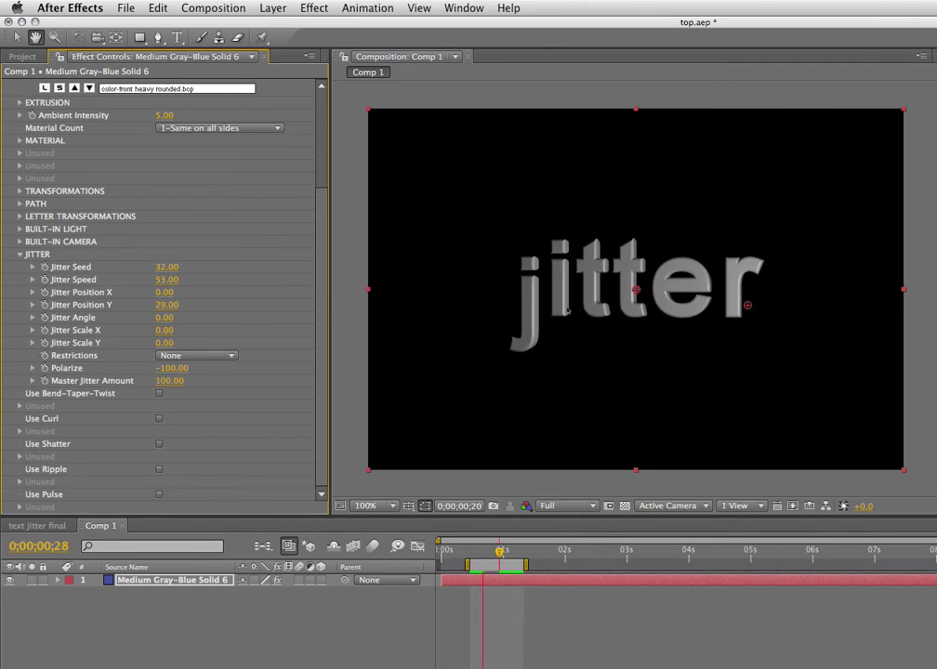
{"action": "left_click_drag", "start_coordinate": [180, 375], "coordinate": [204, 370]}
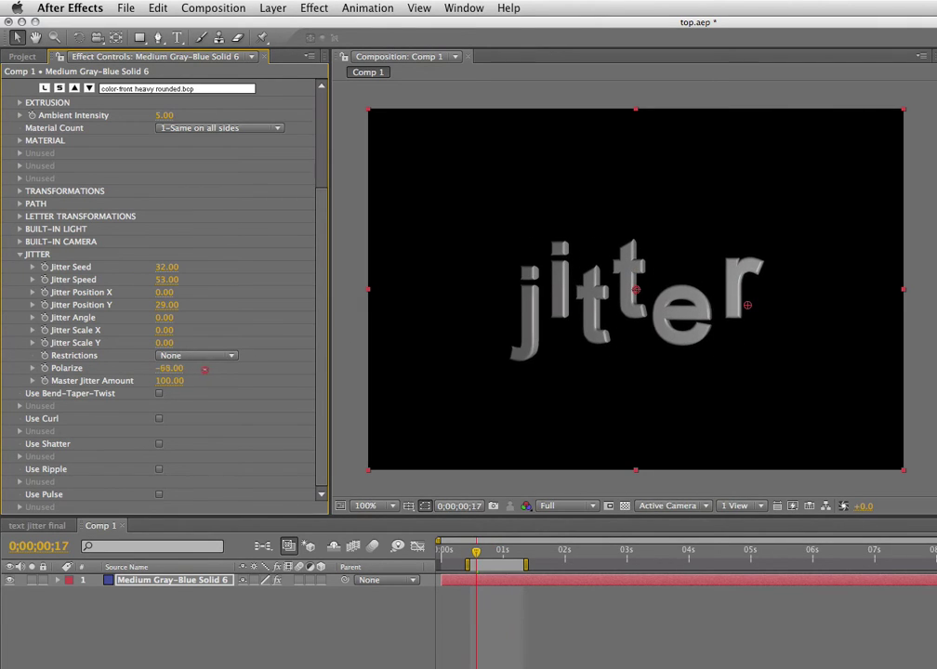
{"action": "left_click", "coordinate": [186, 371]}
{"action": "type", "text": "0"}
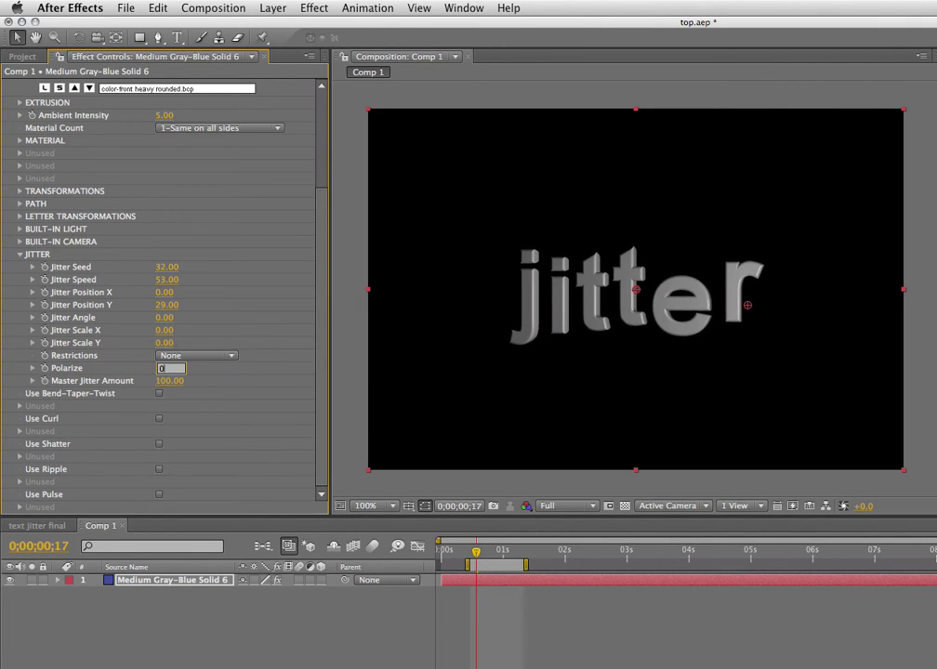
{"action": "key", "text": "Return"}
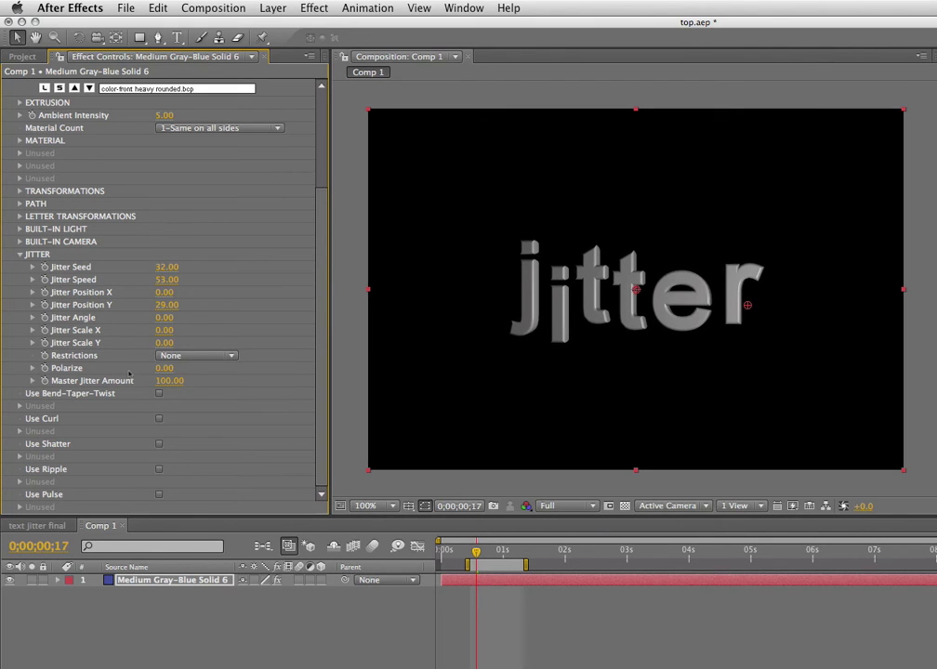
{"action": "key", "text": "space"}
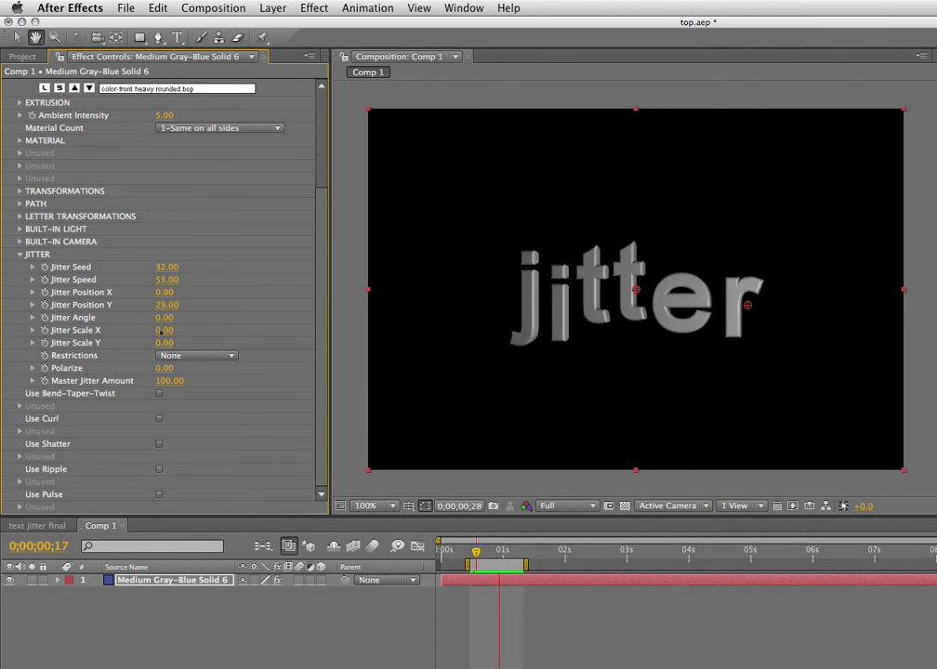
{"action": "key", "text": "space"}
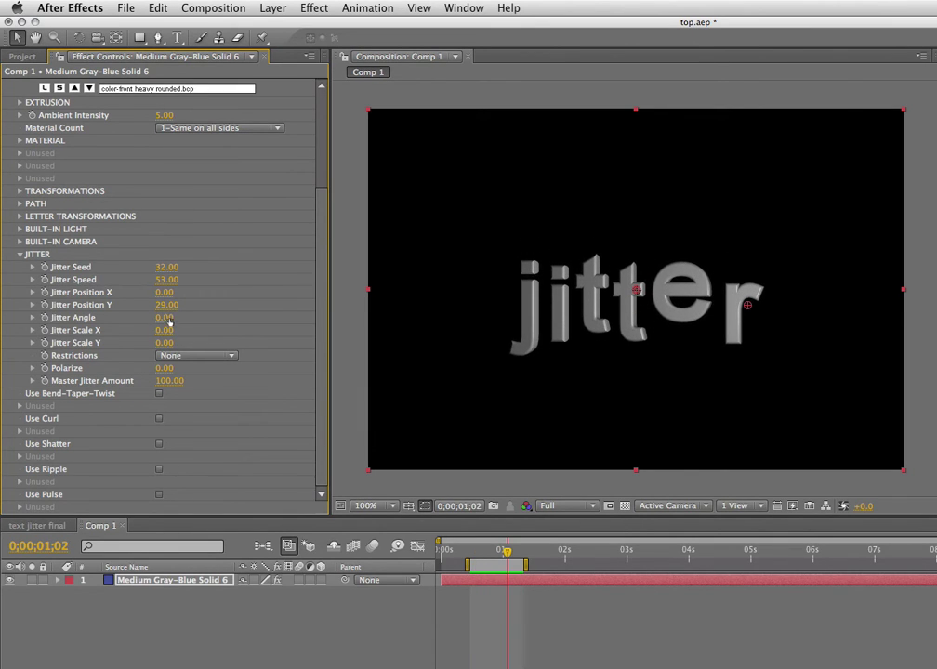
Set the Jitter Angle to 11 and Jitter Scale Y to 36, and preview the animation.
{"action": "left_click_drag", "start_coordinate": [170, 318], "coordinate": [177, 318]}
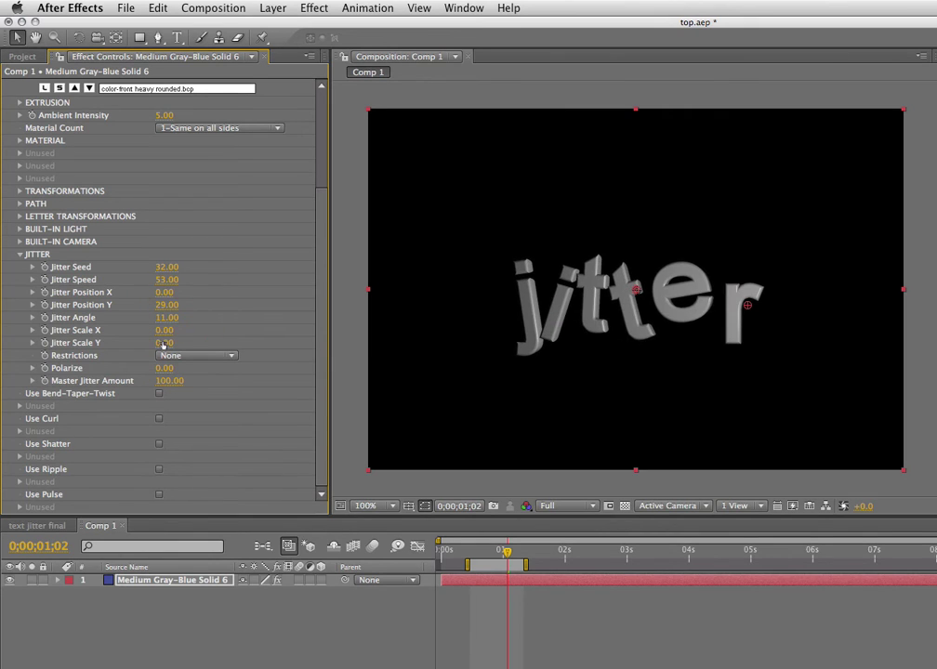
{"action": "key", "text": "space"}
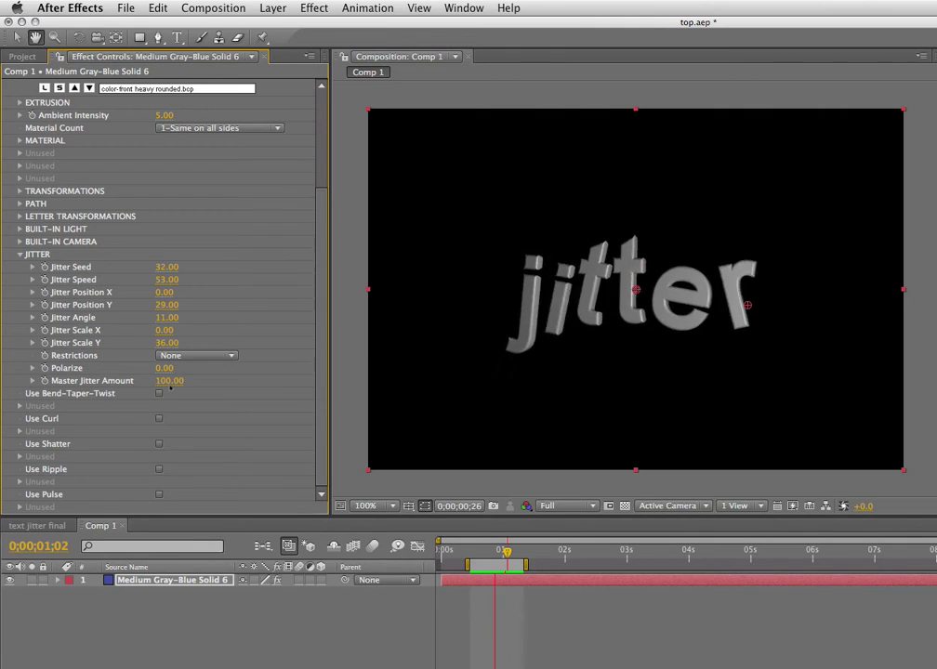
{"action": "key", "text": "space"}
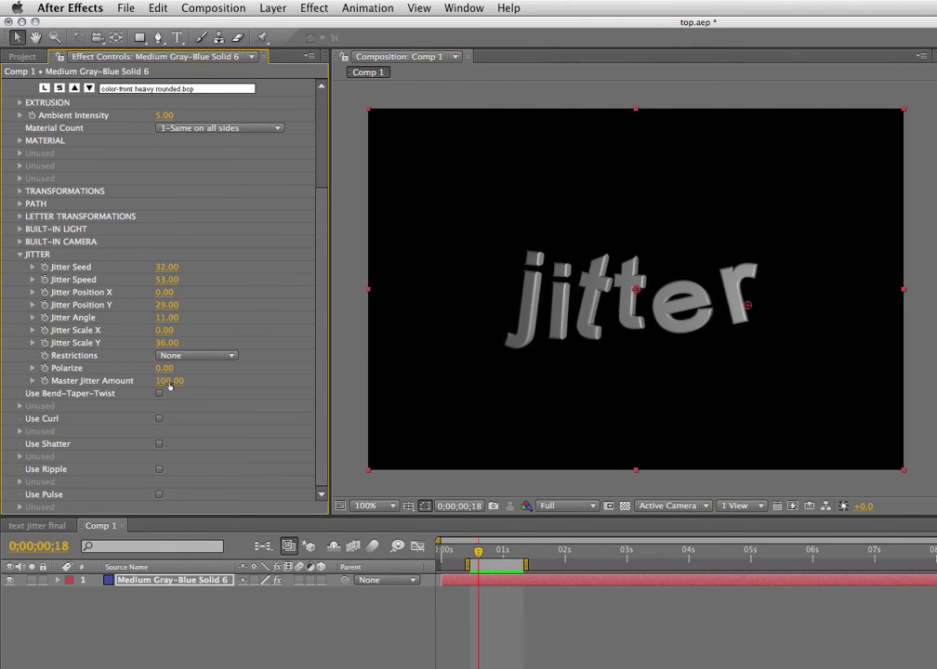
Try lowering the Master Jitter Amount to 61 and to -1, previewing the letters at each value.
{"action": "left_click_drag", "start_coordinate": [169, 381], "coordinate": [156, 381]}
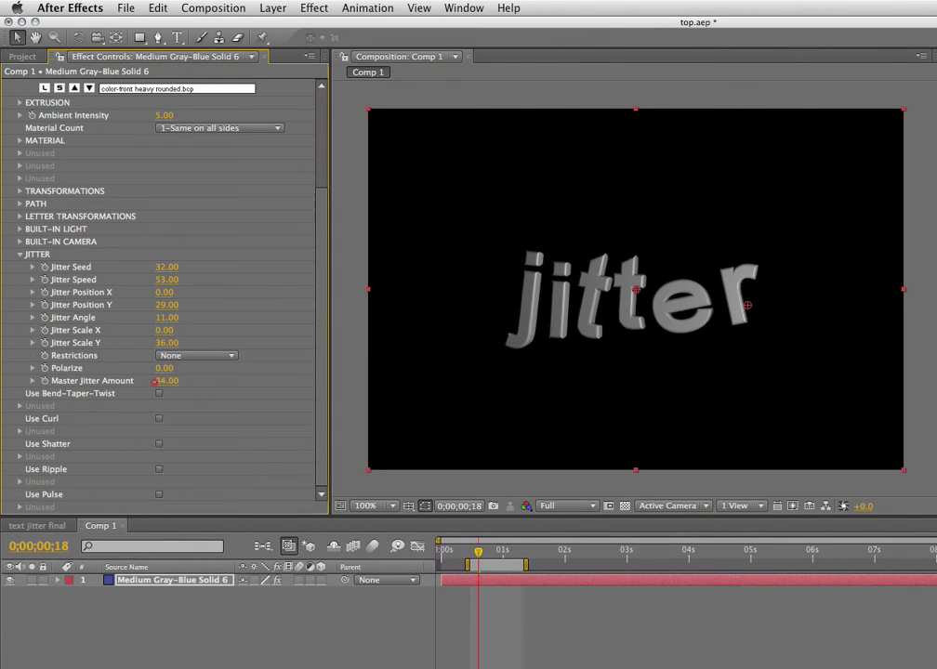
{"action": "key", "text": "space"}
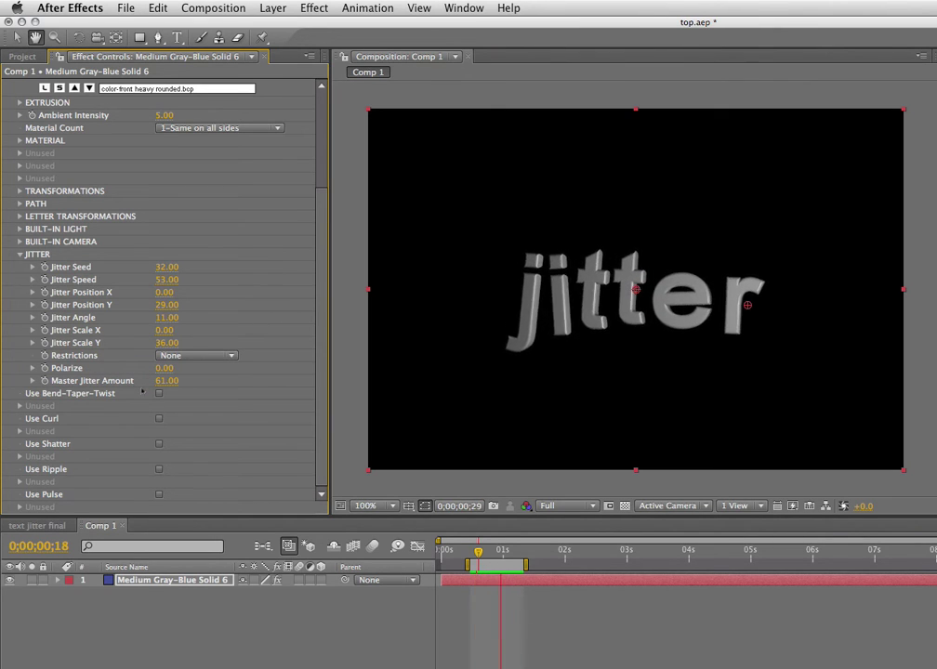
{"action": "left_click_drag", "start_coordinate": [160, 381], "coordinate": [121, 390]}
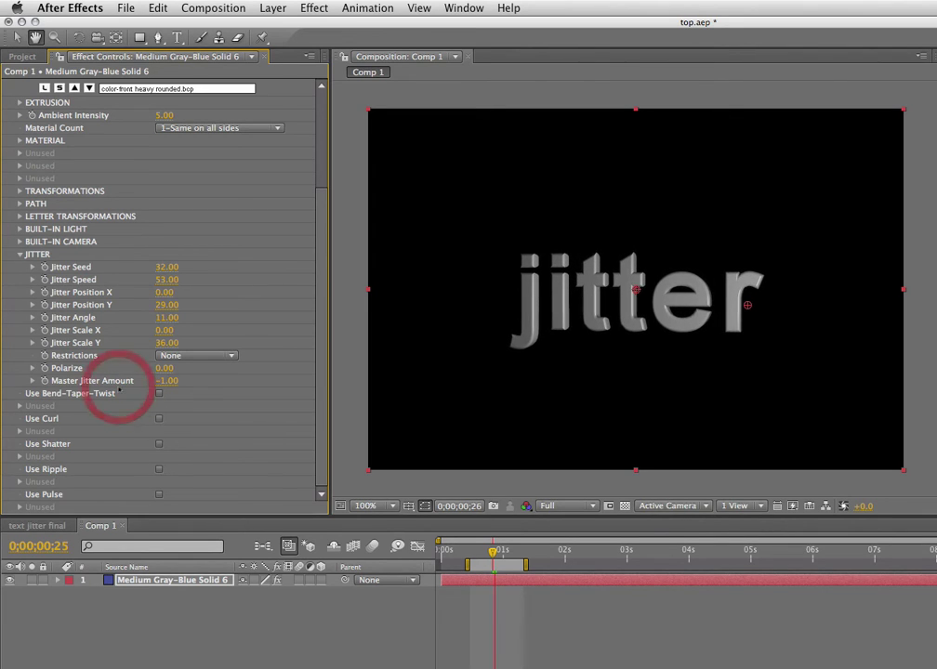
{"action": "key", "text": "space"}
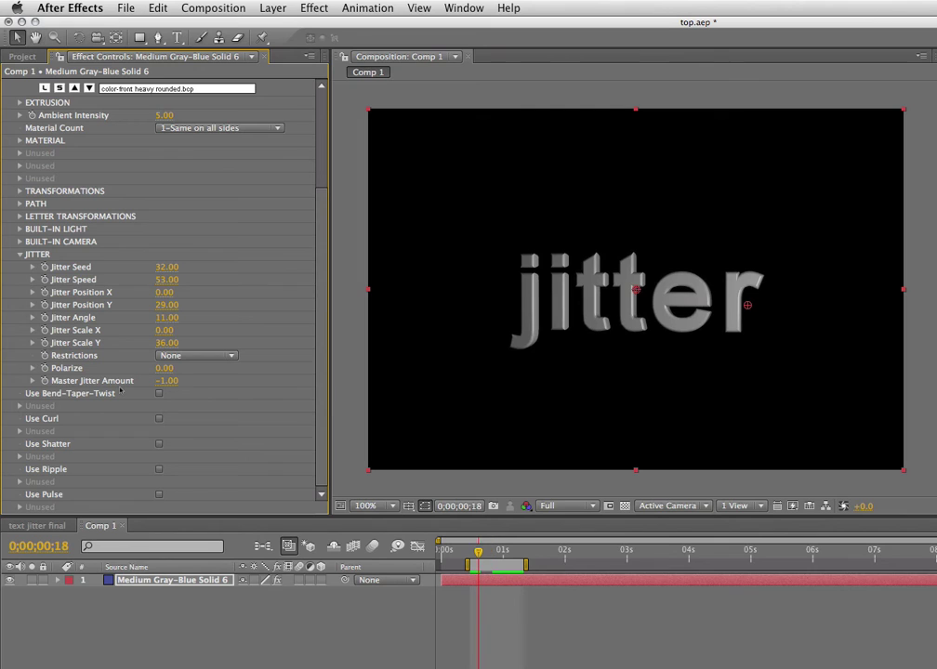
Try a Master Jitter Amount of 491 with a preview, and set it back to 100.
{"action": "left_click_drag", "start_coordinate": [160, 382], "coordinate": [527, 381]}
{"action": "key", "text": "space"}
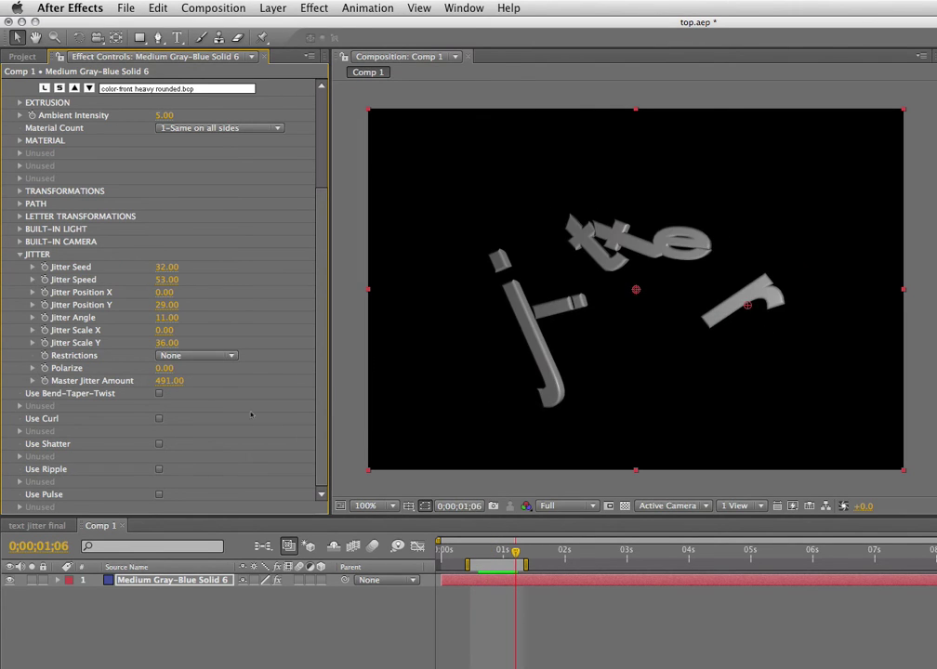
{"action": "left_click", "coordinate": [171, 383]}
{"action": "type", "text": "100"}
{"action": "key", "text": "Return"}
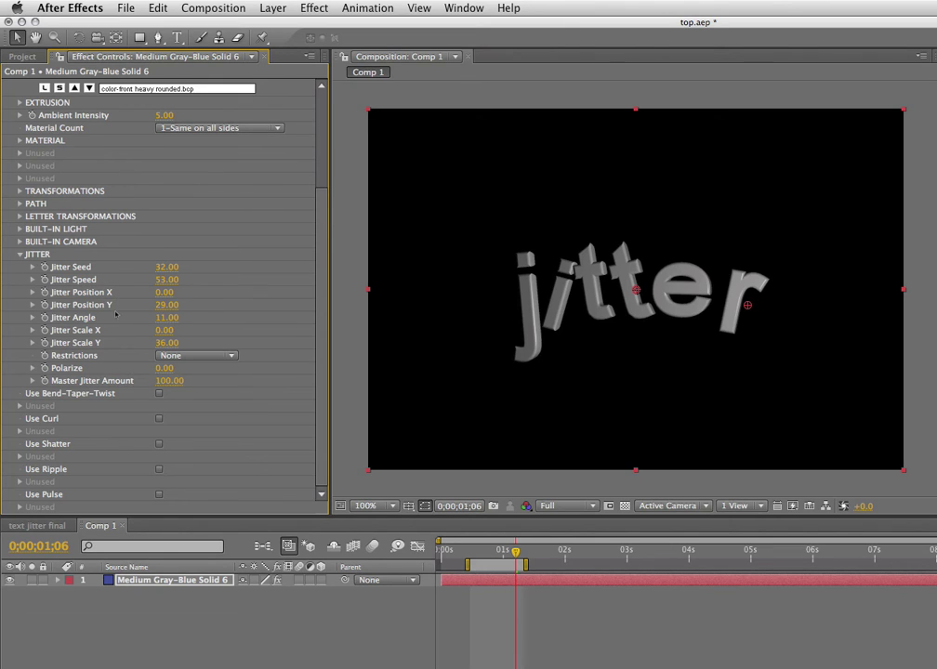
Switch to the text jitter final composition and scrub through its animation to 0;00;03;05.
{"action": "left_click", "coordinate": [113, 386]}
{"action": "left_click", "coordinate": [58, 526]}
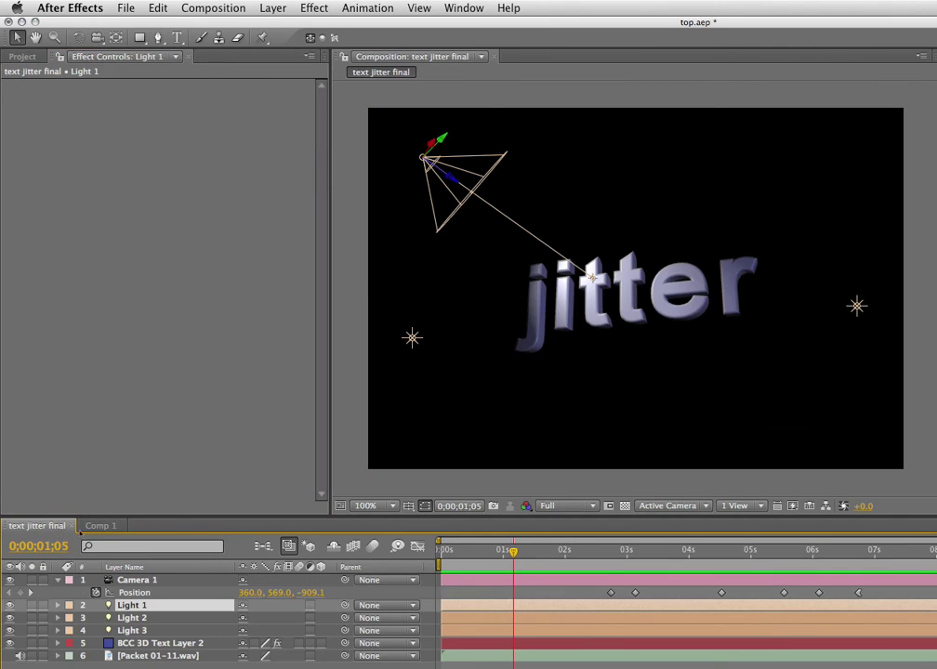
{"action": "left_click_drag", "start_coordinate": [474, 556], "coordinate": [504, 554]}
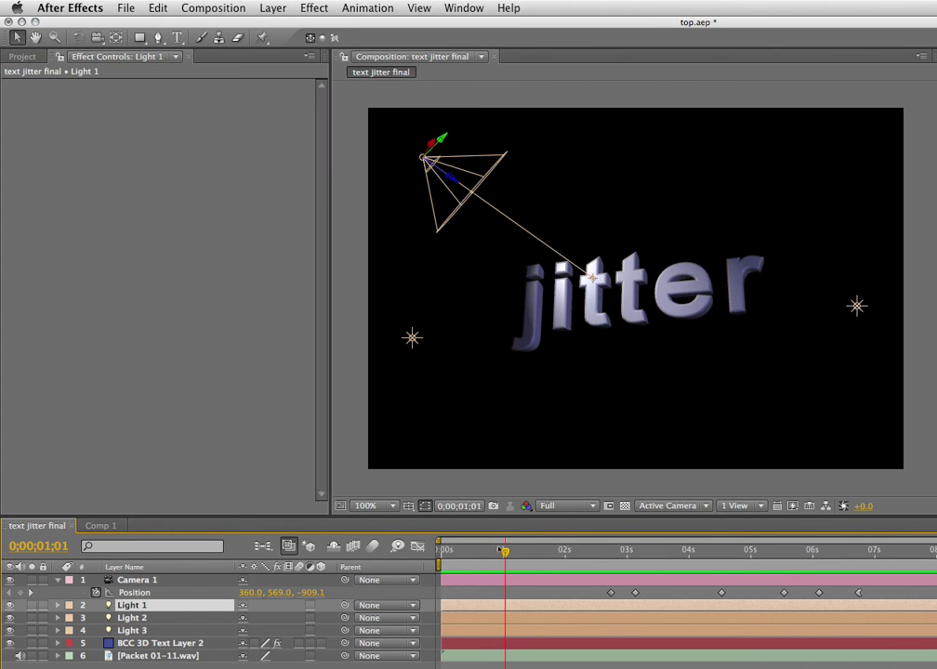
{"action": "left_click_drag", "start_coordinate": [505, 550], "coordinate": [636, 605]}
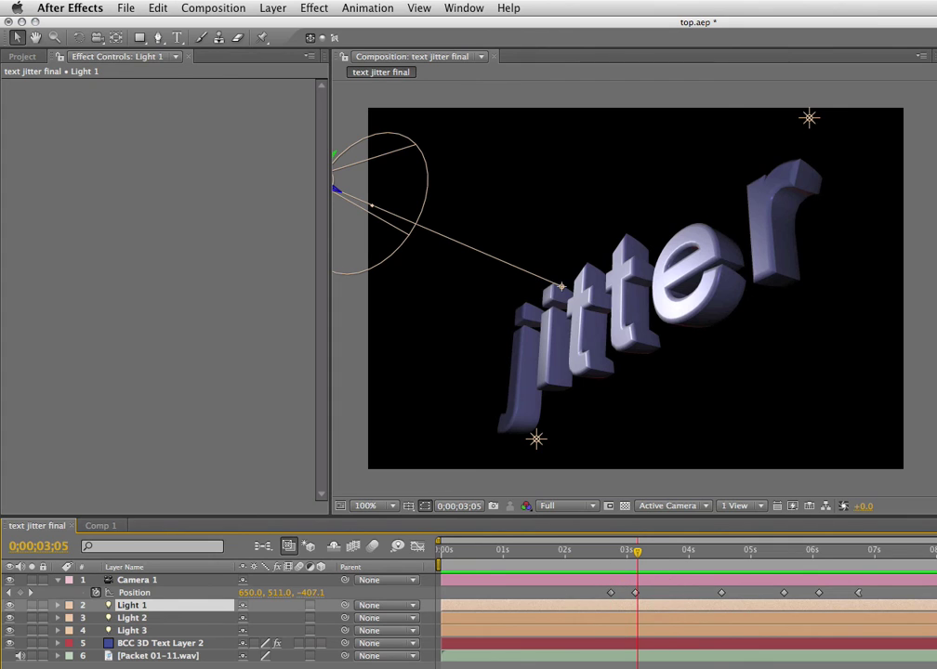
Play back the text jitter final composition to examine the letter jitter together with the camera moves and lights.
{"action": "key", "text": "space"}
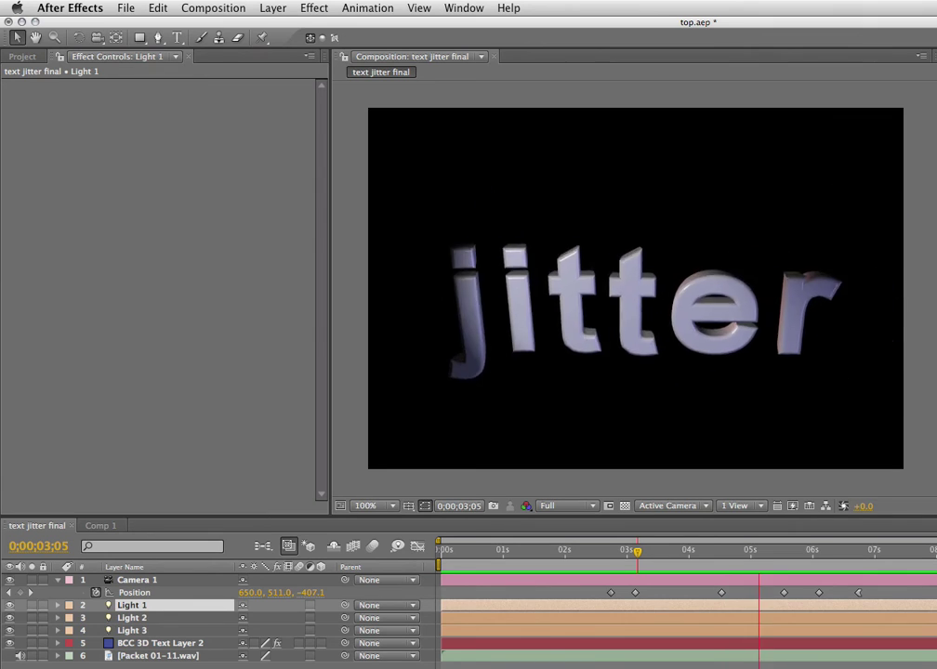
{"action": "key", "text": "space"}
{"action": "key", "text": "space"}
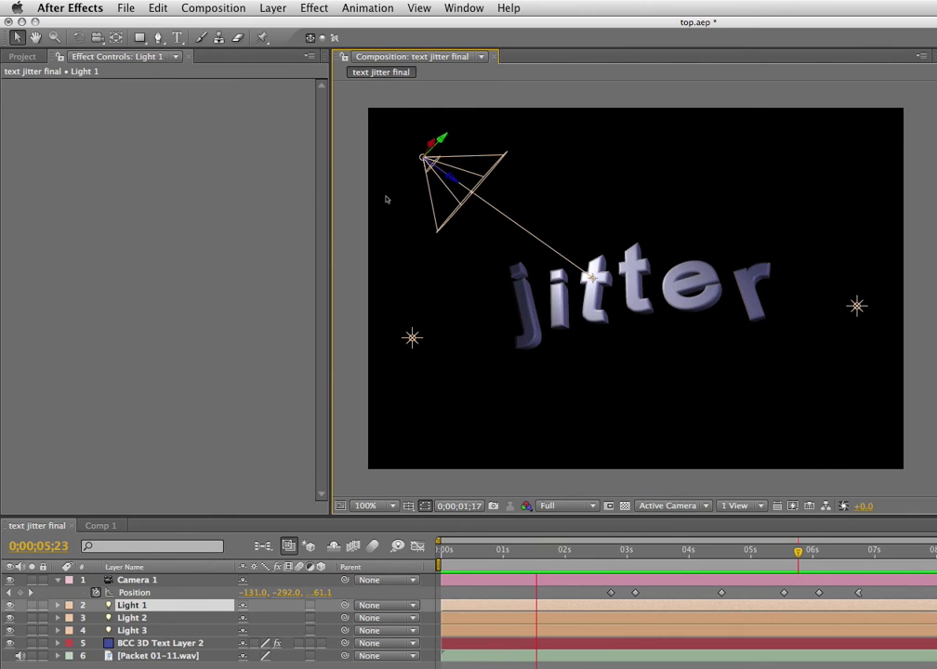
{"action": "left_click", "coordinate": [825, 46]}
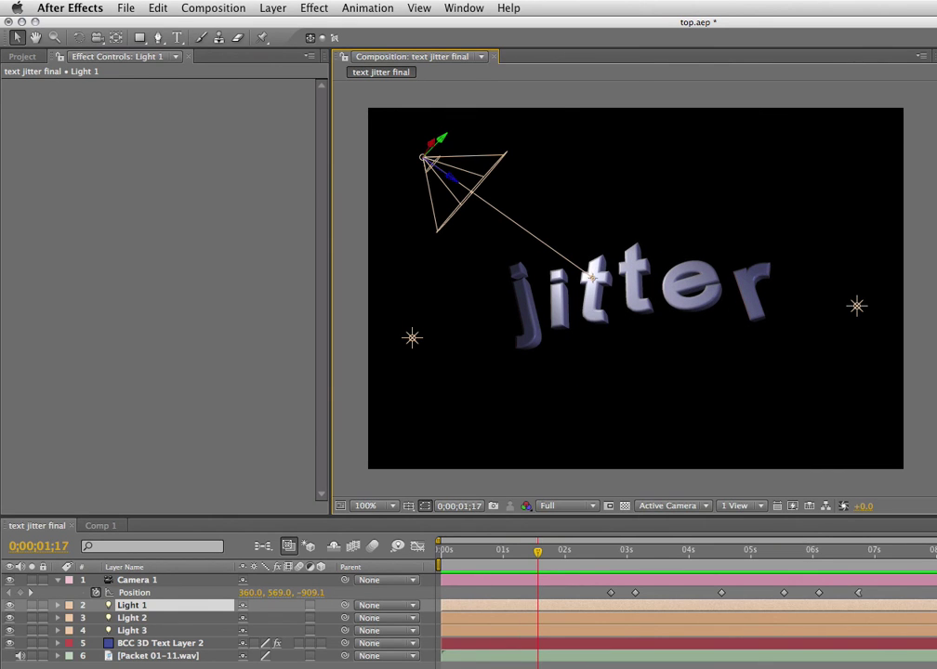
{"action": "key", "text": "KP_0"}
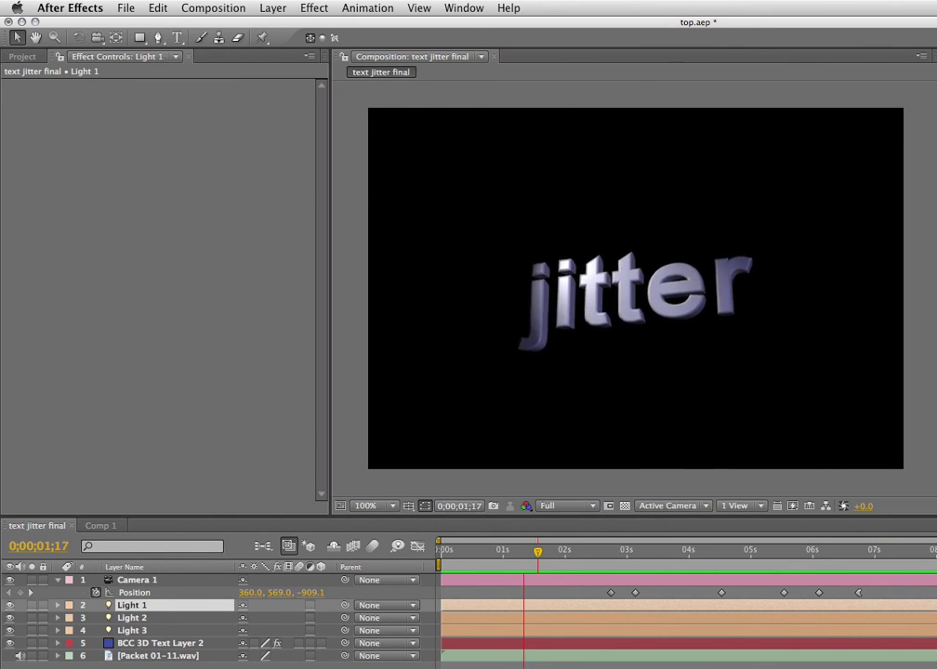